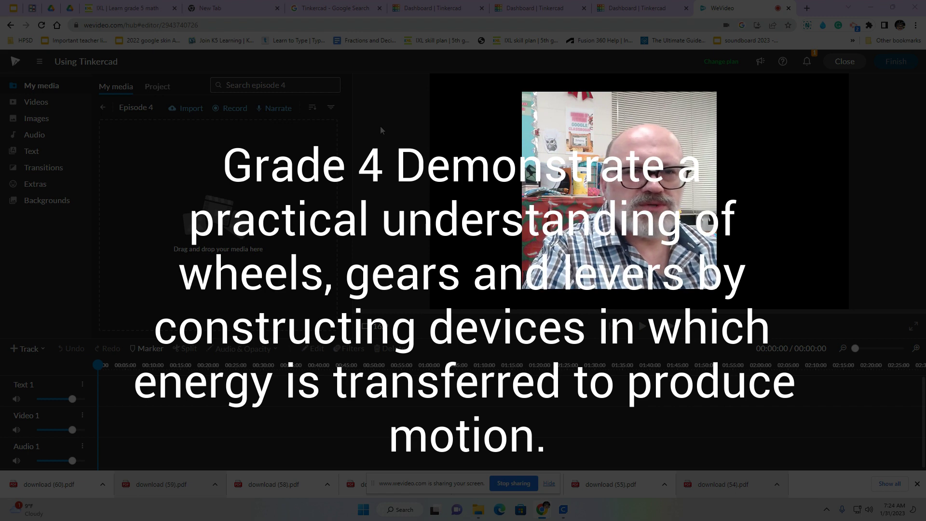
Go to the Tinkercad dashboard's designs page, view the design categories and open the full list of 3D designs.
left_click(333, 9)
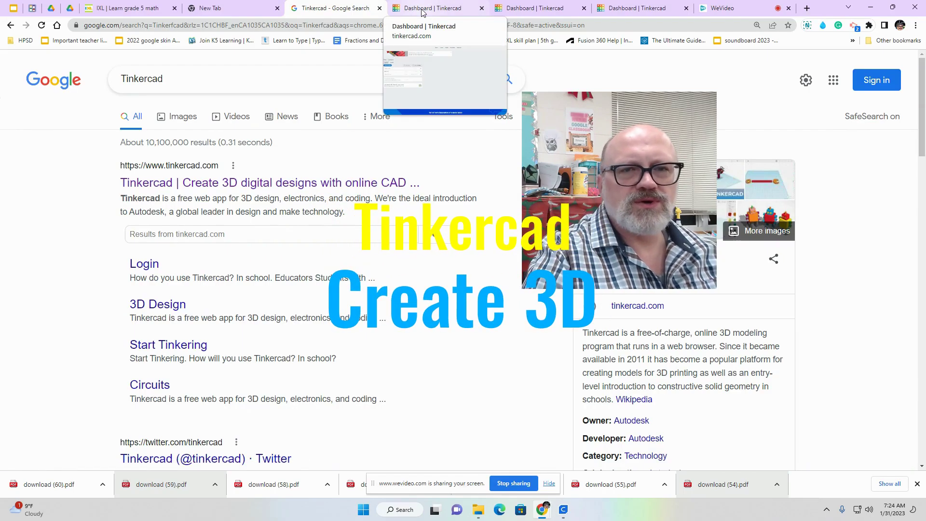
left_click(421, 10)
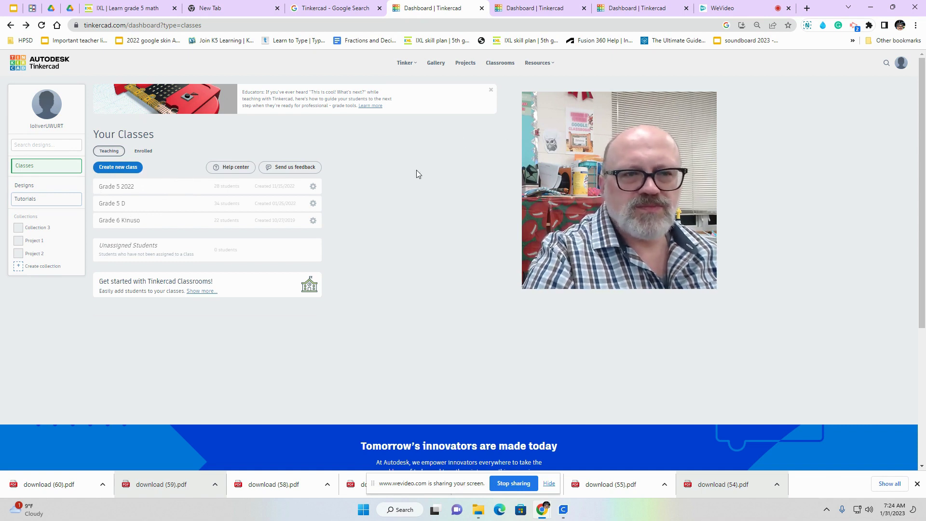
left_click(544, 8)
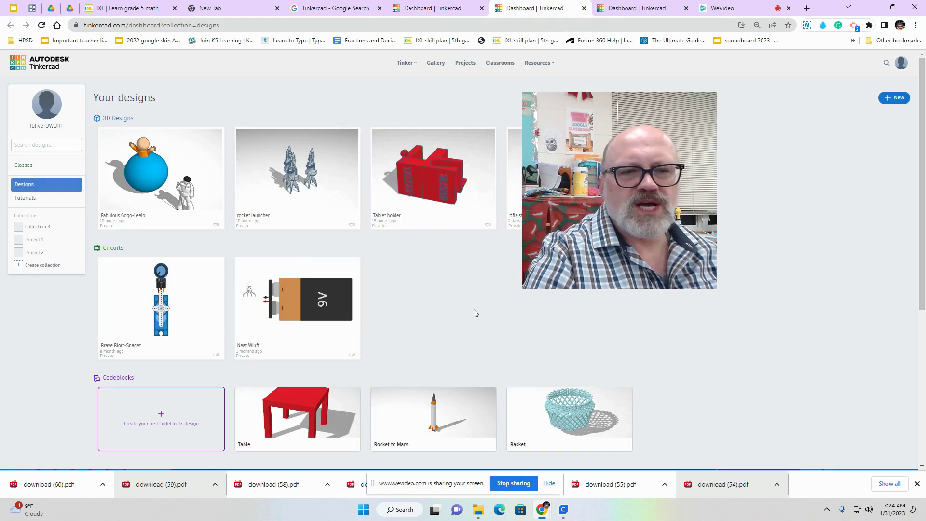
scroll(424, 275, "down", 1)
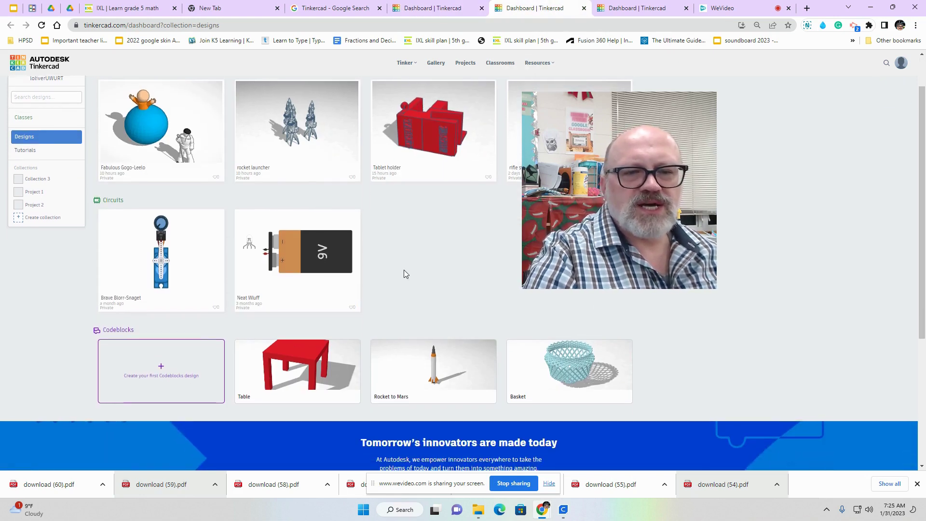
scroll(506, 250, "up", 1)
left_click(118, 118)
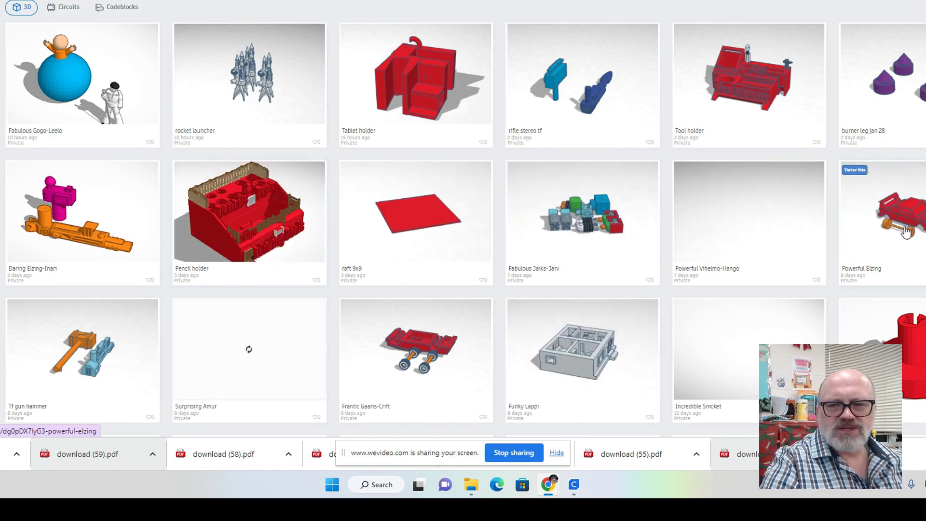
Open the Funky Lappi house design from the 3D designs list for editing and inspect its interior rooms.
scroll(593, 255, "down", 3)
scroll(593, 255, "down", 3)
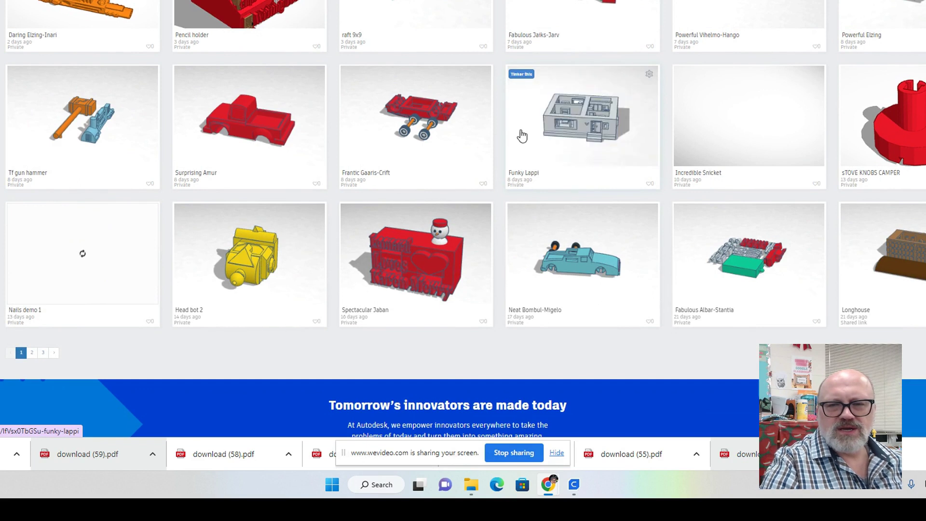
left_click(562, 123)
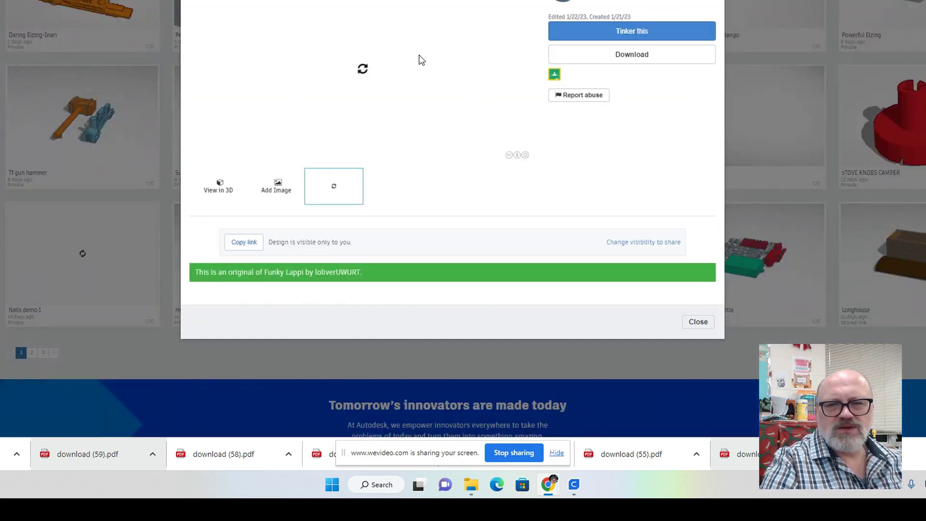
left_click(658, 38)
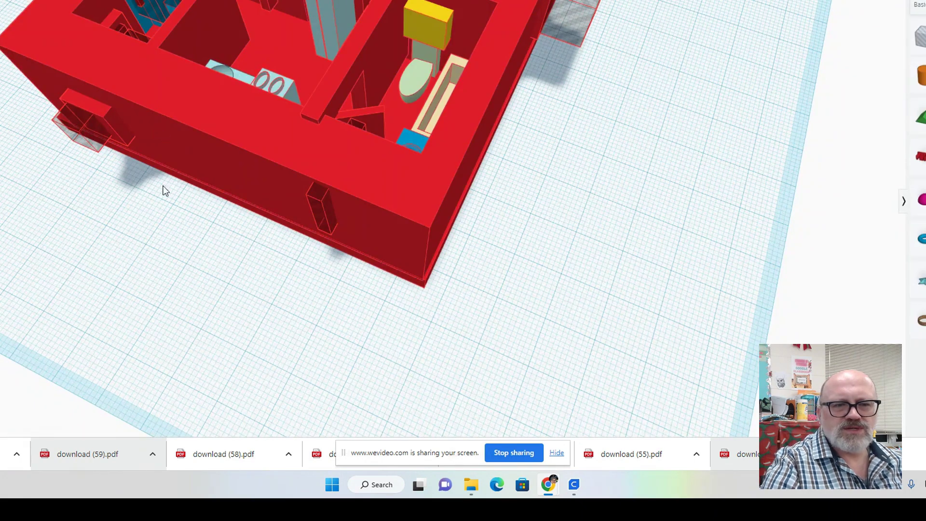
middle_click_drag(163, 187, 138, 289)
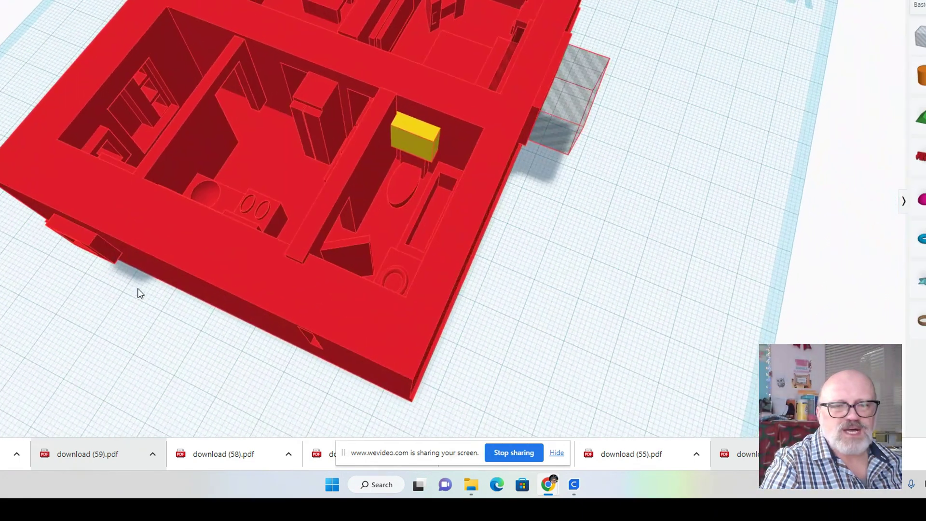
left_click_drag(1, 48, 51, 30)
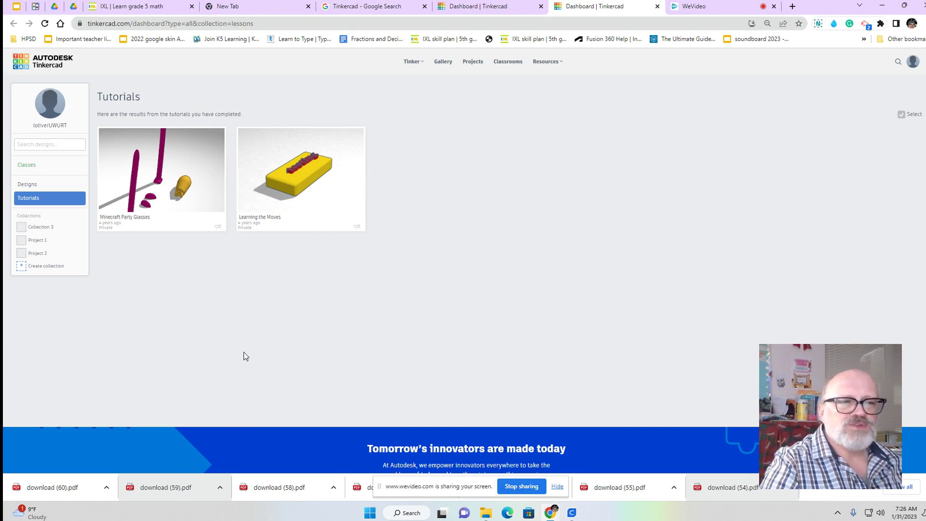
Create a new class named "testing" with the grade set to Other and the subject set to Other.
left_click(30, 170)
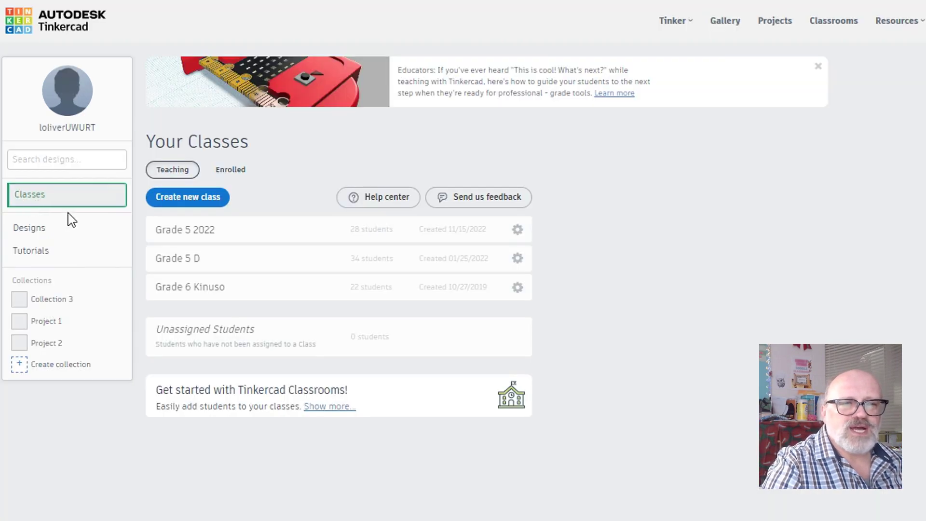
left_click(204, 206)
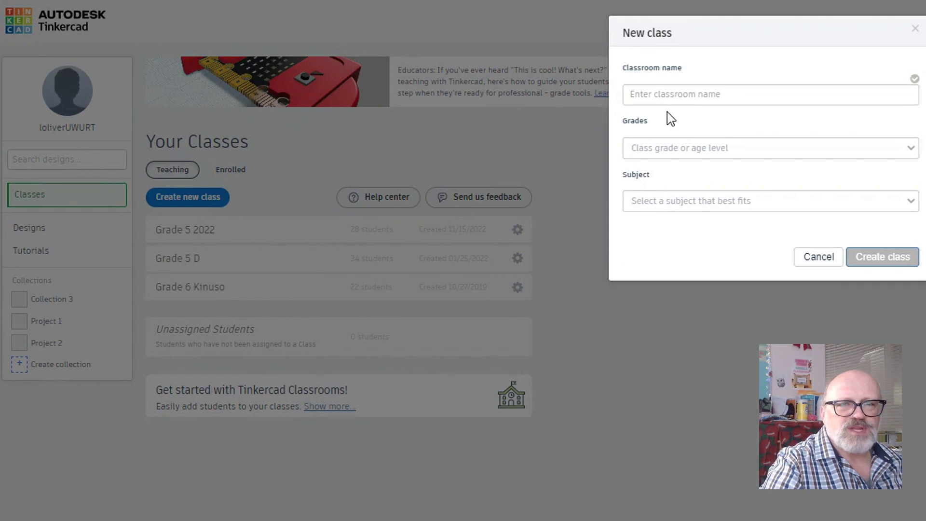
left_click(679, 92)
type("testing")
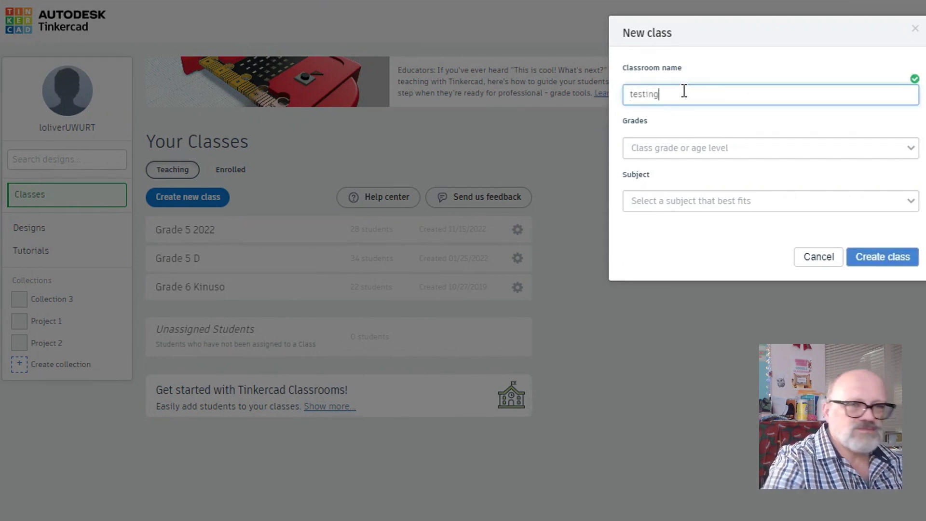
left_click(765, 153)
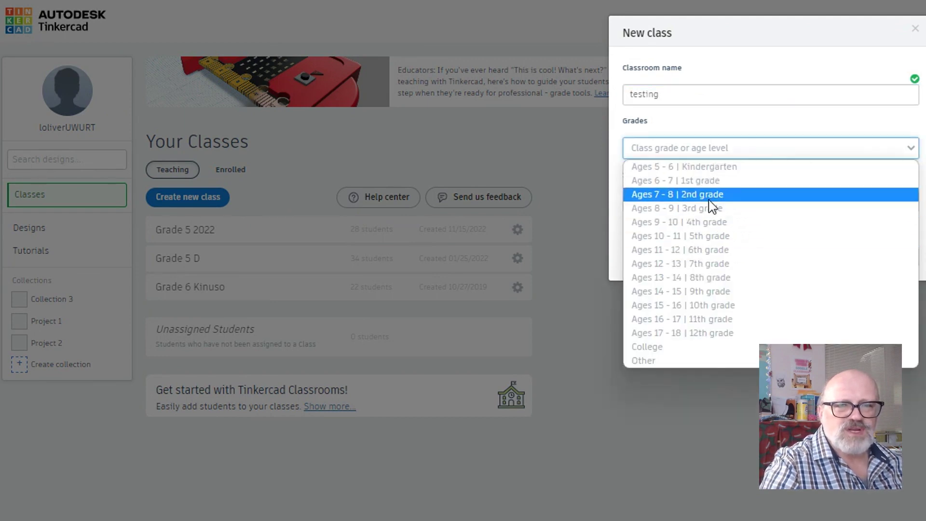
left_click(693, 361)
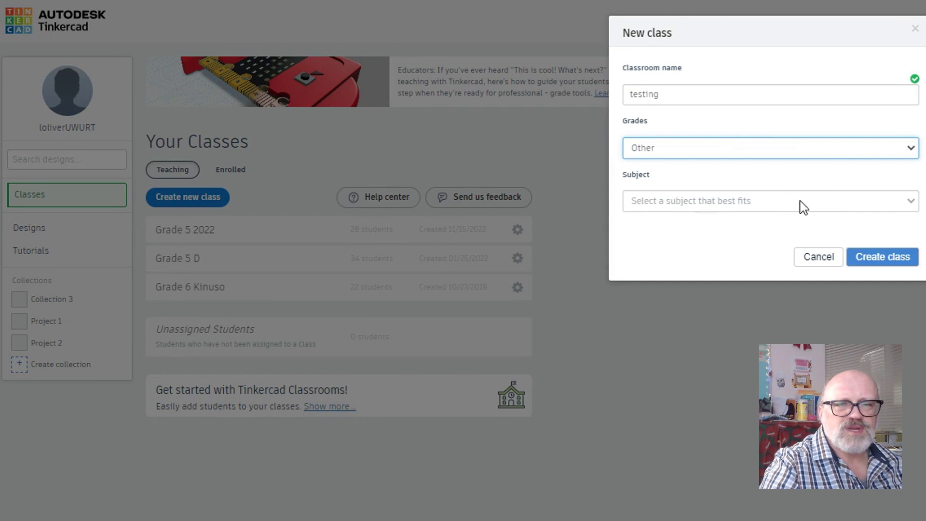
left_click(836, 206)
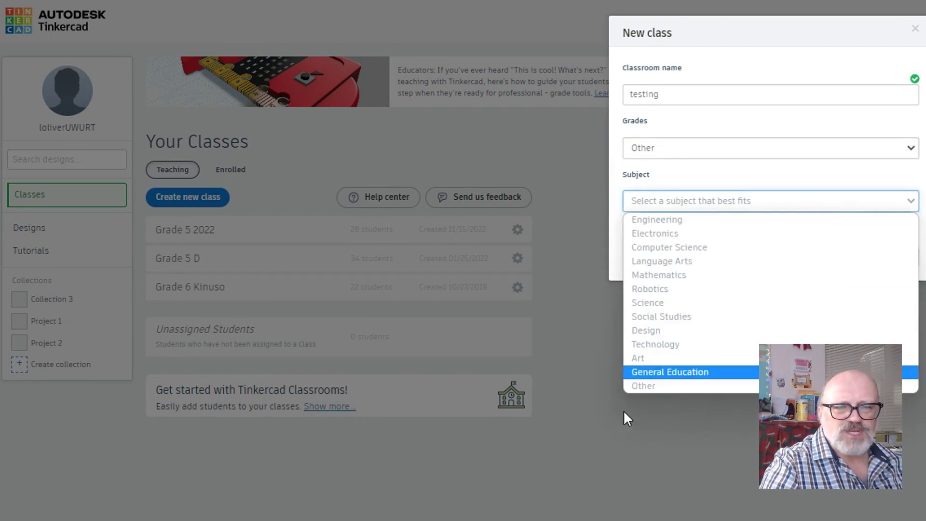
left_click(649, 385)
left_click(896, 261)
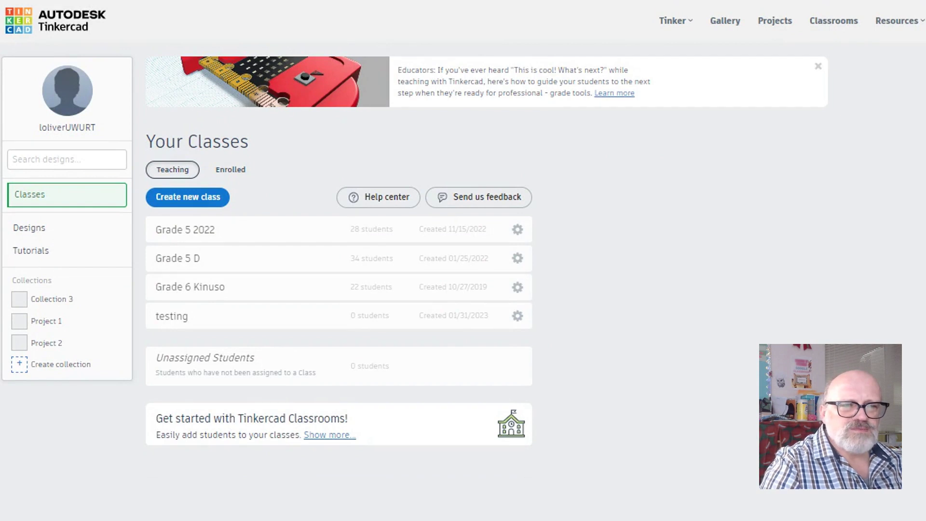
Open the testing class, view its shareable class link and student joining instructions, and return to the class page.
left_click(176, 322)
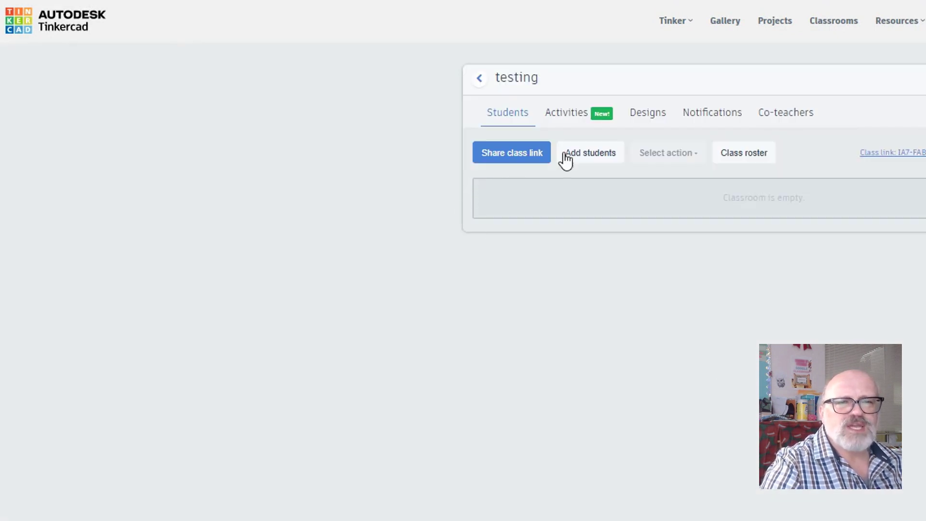
left_click(521, 157)
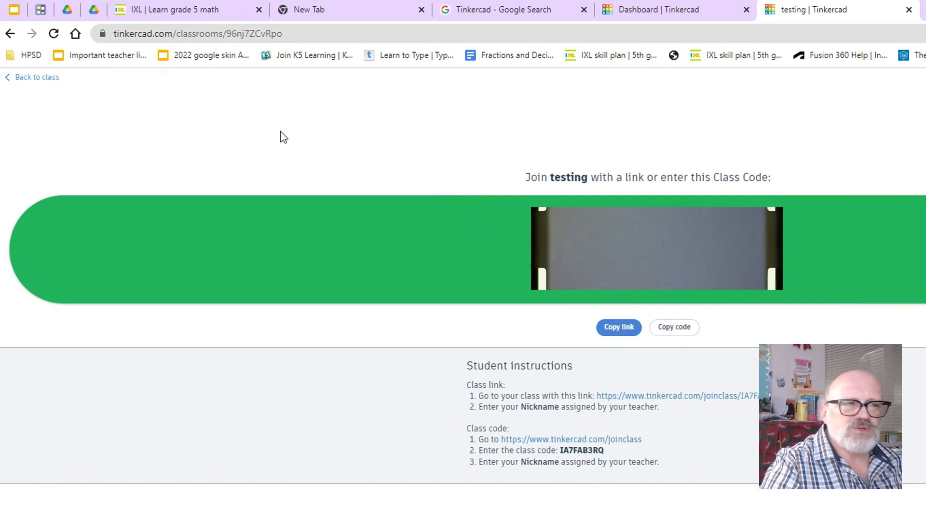
left_click(33, 81)
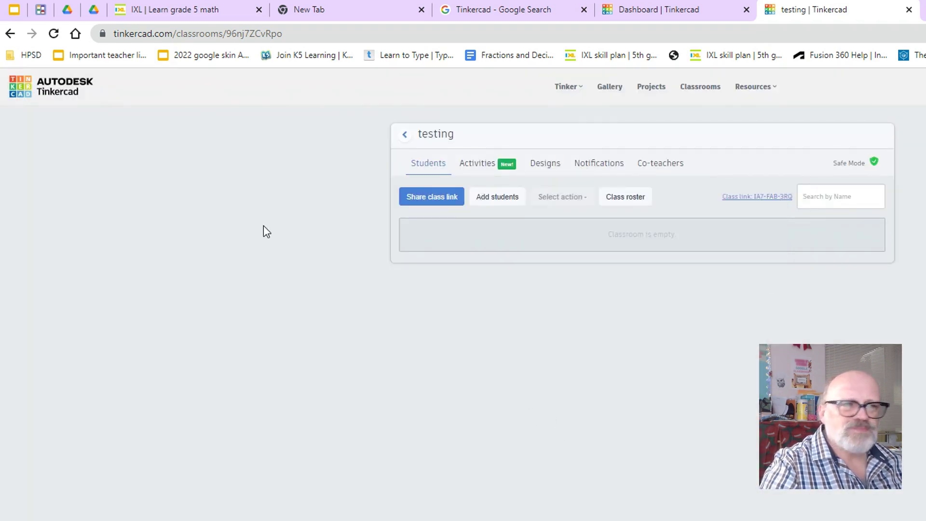
Close the testing class page and create a new 3D design from the dashboard's designs page.
left_click(909, 9)
left_click(639, 15)
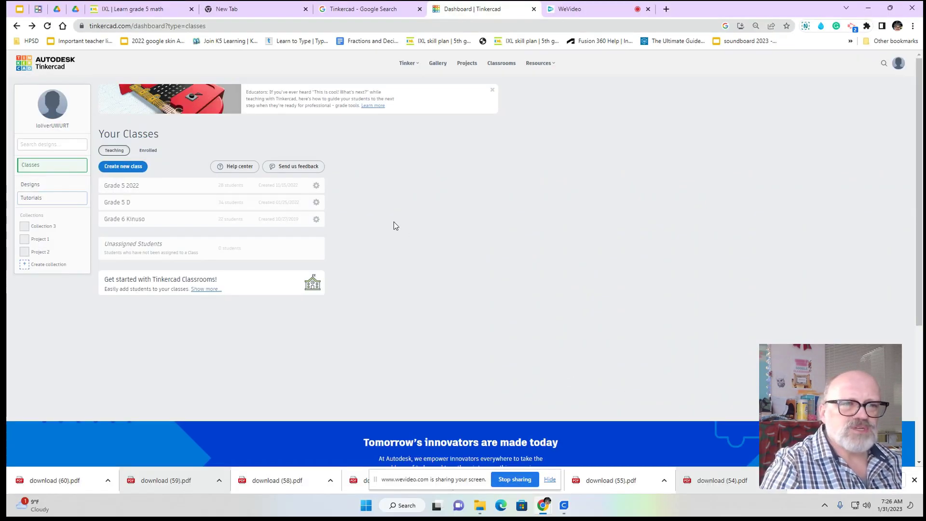
left_click(24, 182)
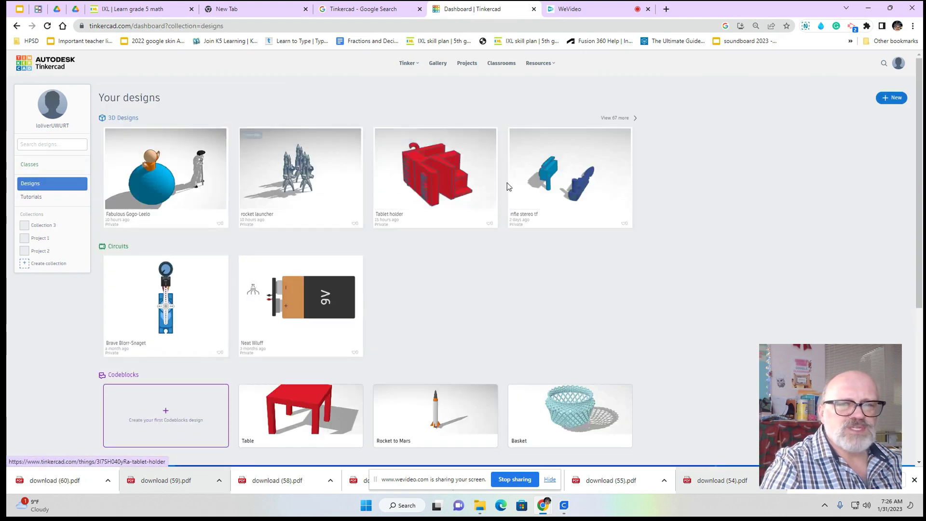
left_click(892, 99)
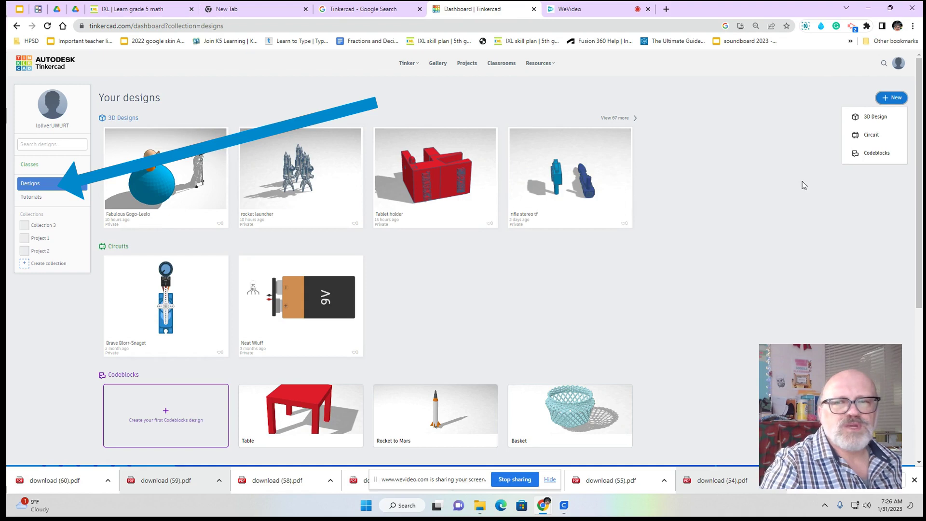
left_click(874, 117)
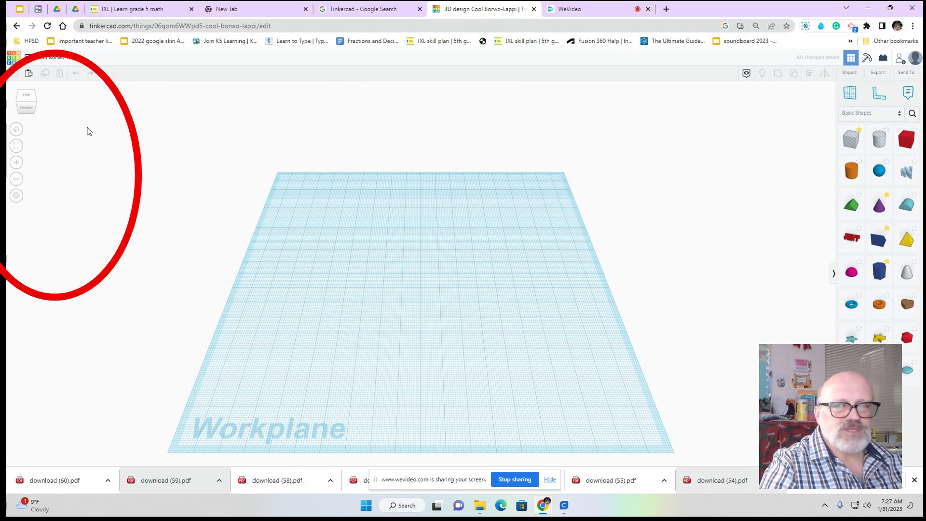
Rotate the empty workplane with the view cube to a low front view and restore the home view.
left_click_drag(28, 108, 75, 104)
left_click_drag(56, 106, 29, 99)
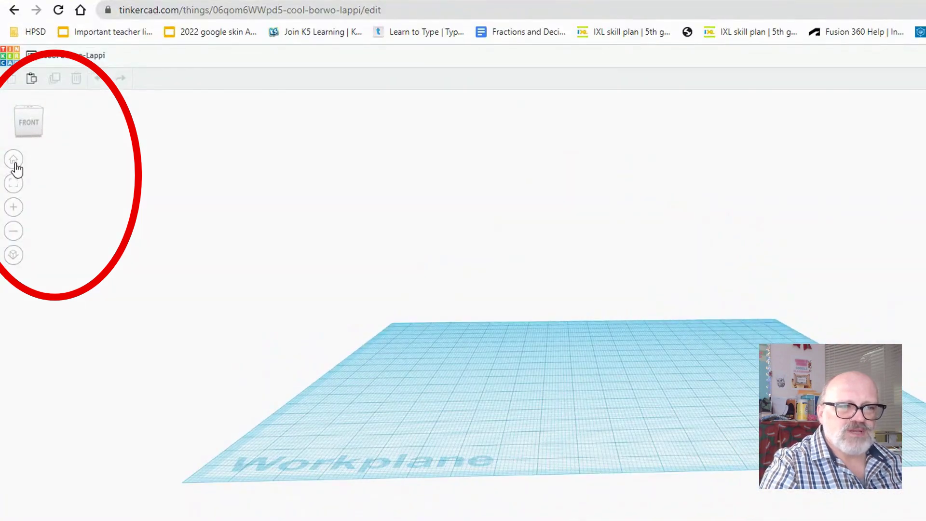
left_click(14, 162)
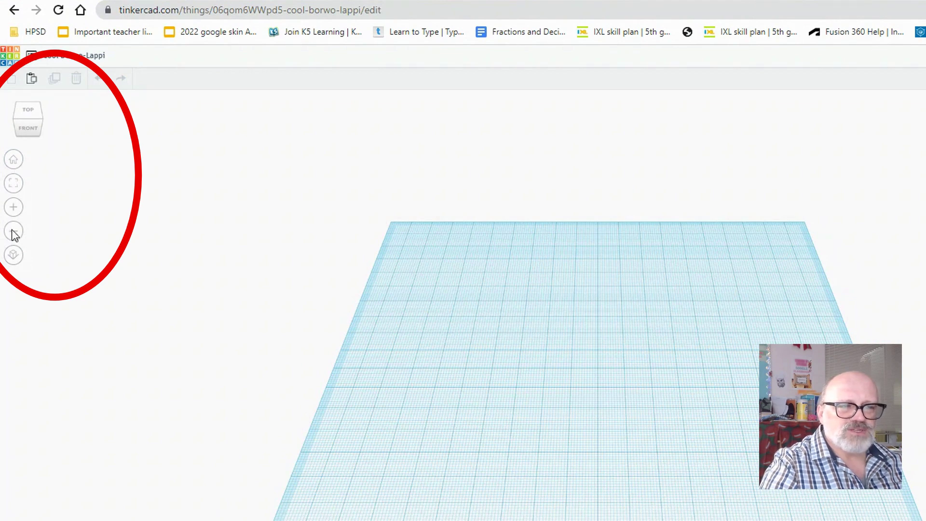
Zoom the workplane view in and out.
left_click(14, 208)
left_click(15, 234)
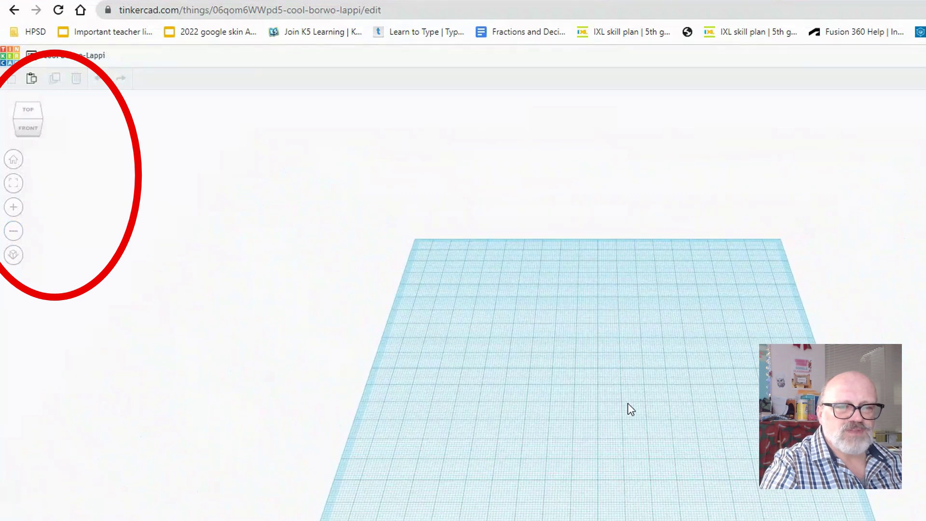
scroll(627, 403, "up", 1)
scroll(624, 400, "up", 2)
scroll(621, 398, "down", 1)
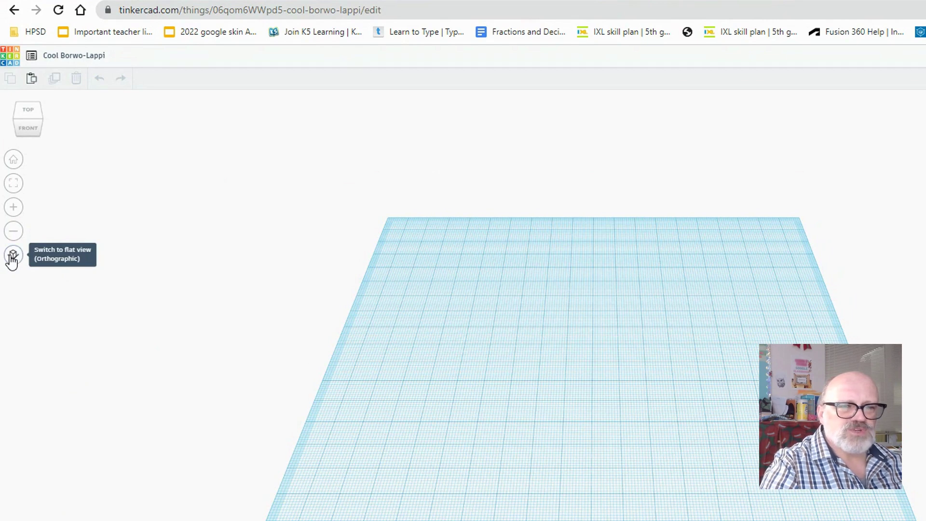
Switch to the flat orthographic view and back to perspective, and slide the workplane around in the view.
left_click(13, 255)
left_click(13, 261)
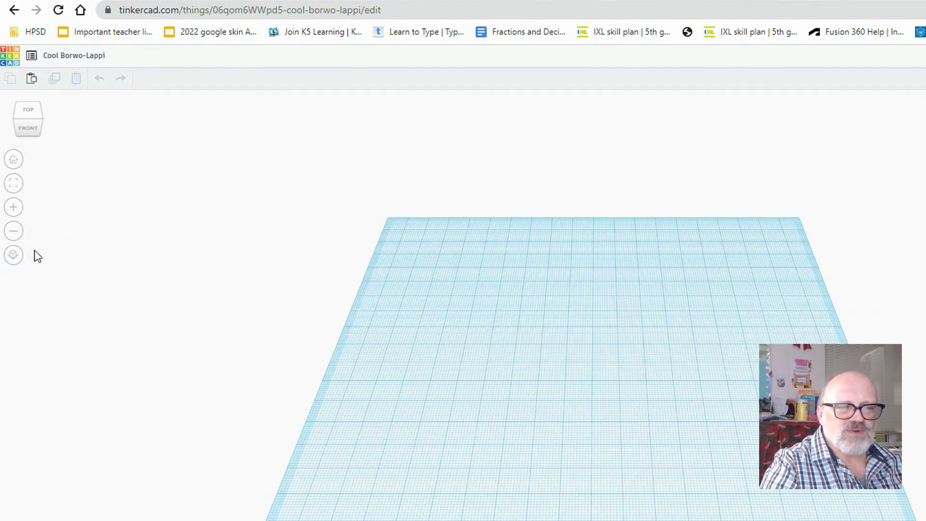
scroll(525, 394, "up", 1)
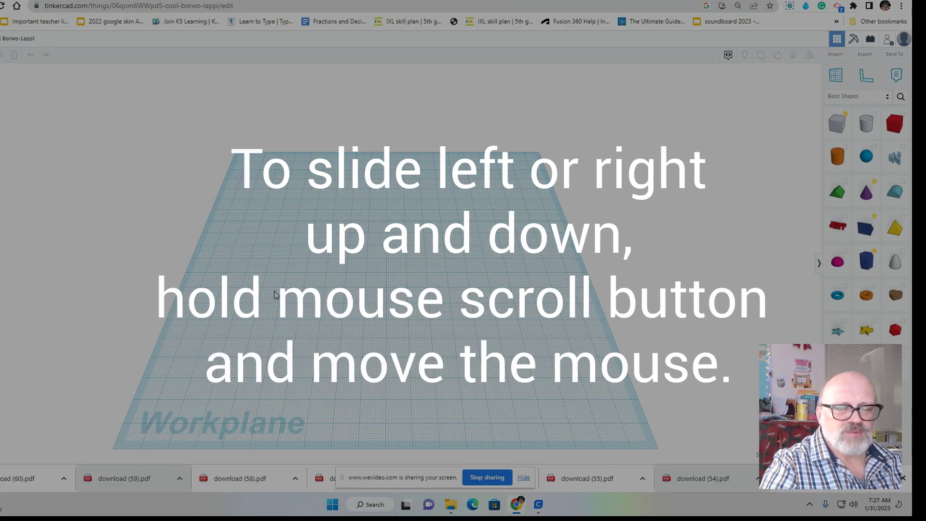
middle_click_drag(273, 292, 355, 350)
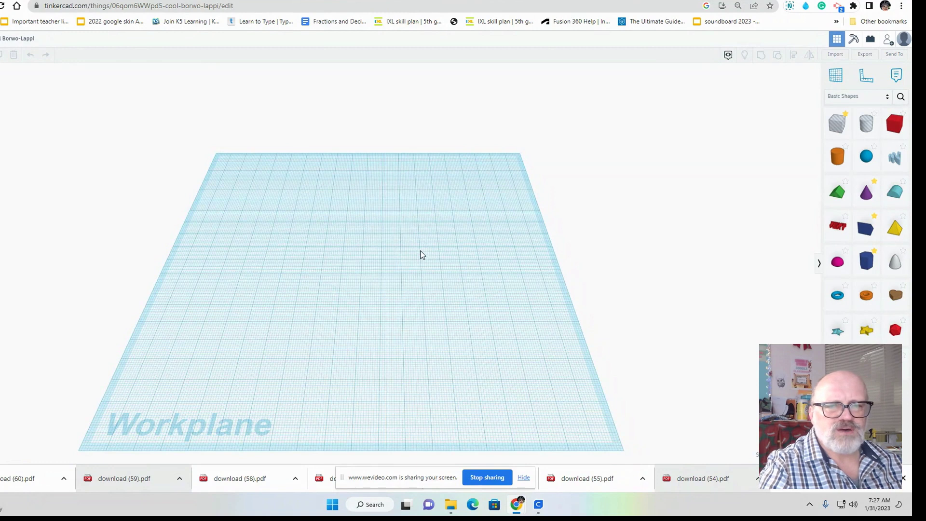
scroll(420, 251, "up", 3)
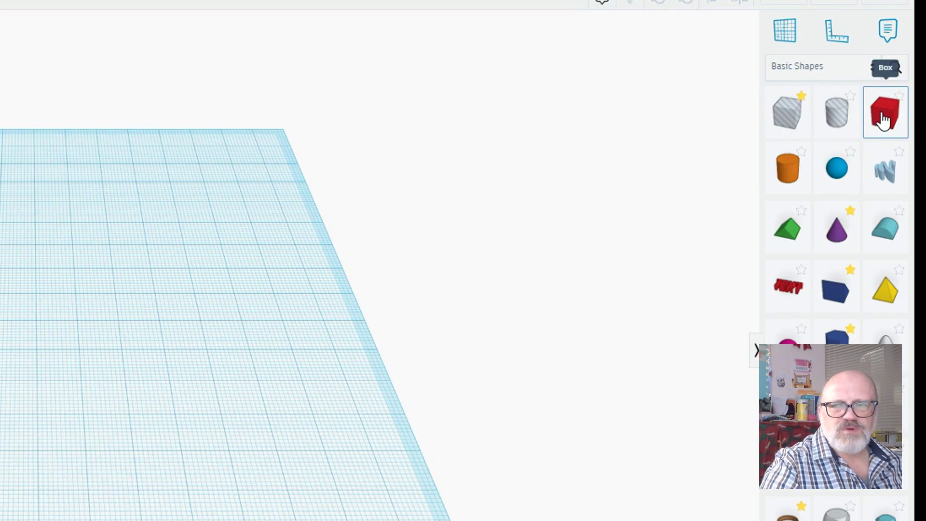
Place a solid red box on the workplane and stretch its base by the front corner into a larger rectangular block.
left_click_drag(883, 120, 0, 377)
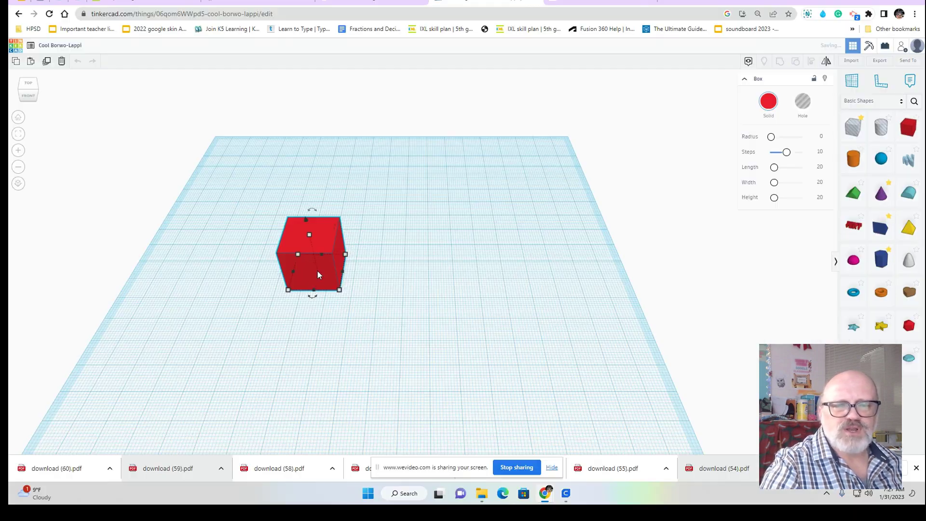
left_click_drag(339, 290, 455, 330)
Place a box hole measuring about 36 by 19 over the front right corner of the red block.
left_click_drag(32, 87, 40, 92)
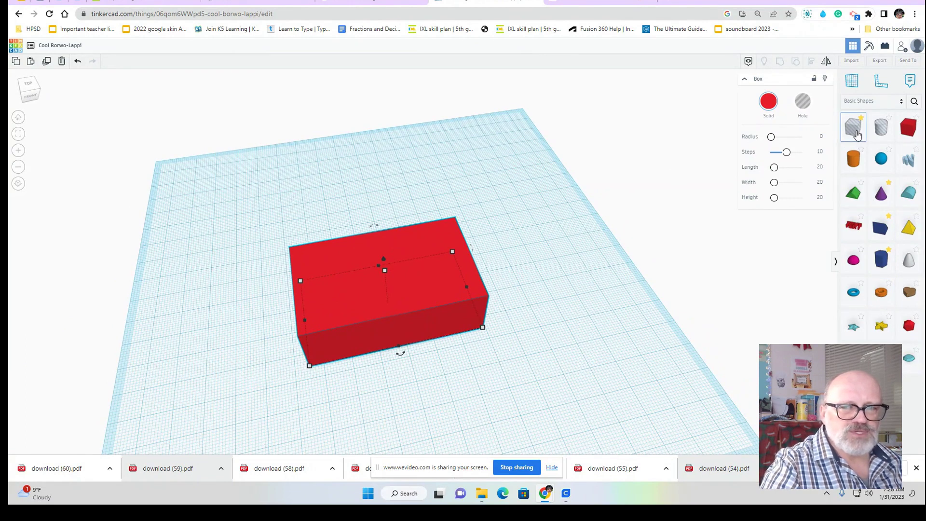
left_click_drag(858, 135, 496, 329)
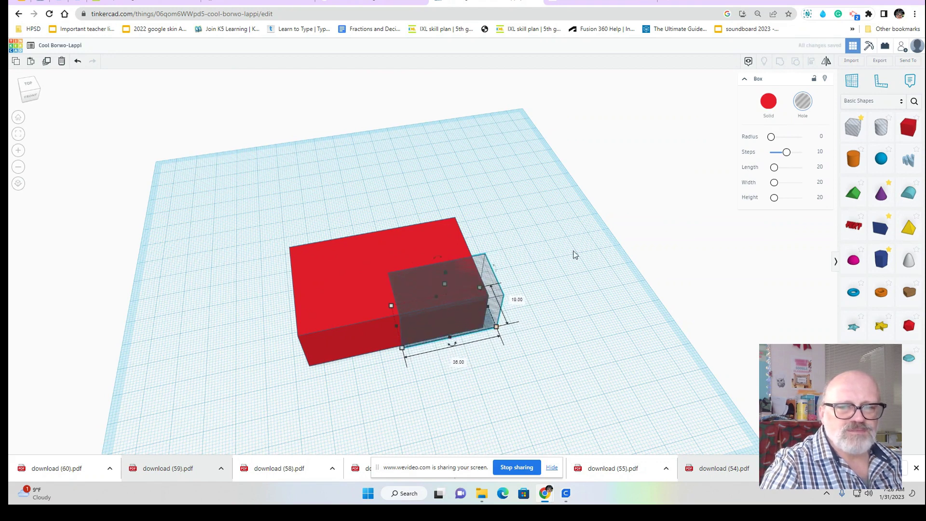
Select the red block together with the overlapping box hole and group them to cut out the block's corner.
left_click_drag(357, 203, 371, 224)
left_click_drag(396, 264, 534, 369)
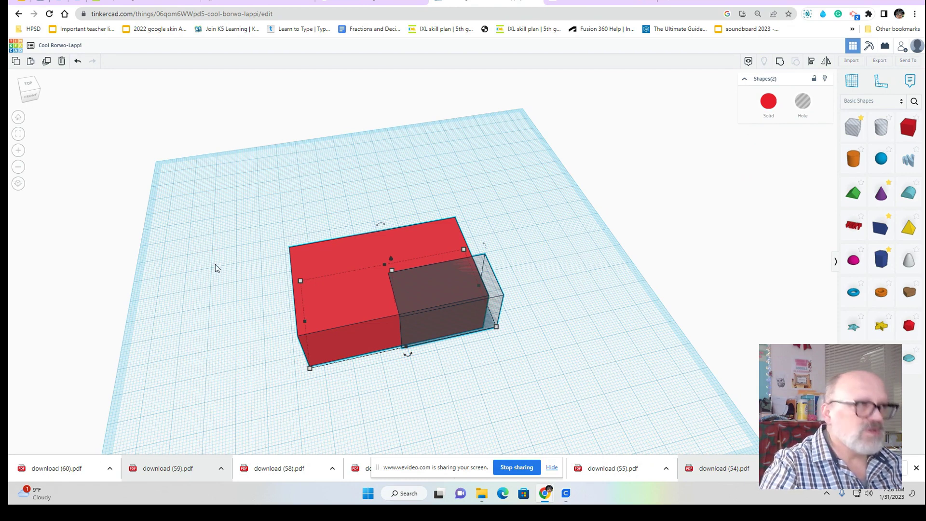
left_click(553, 271)
left_click(417, 285)
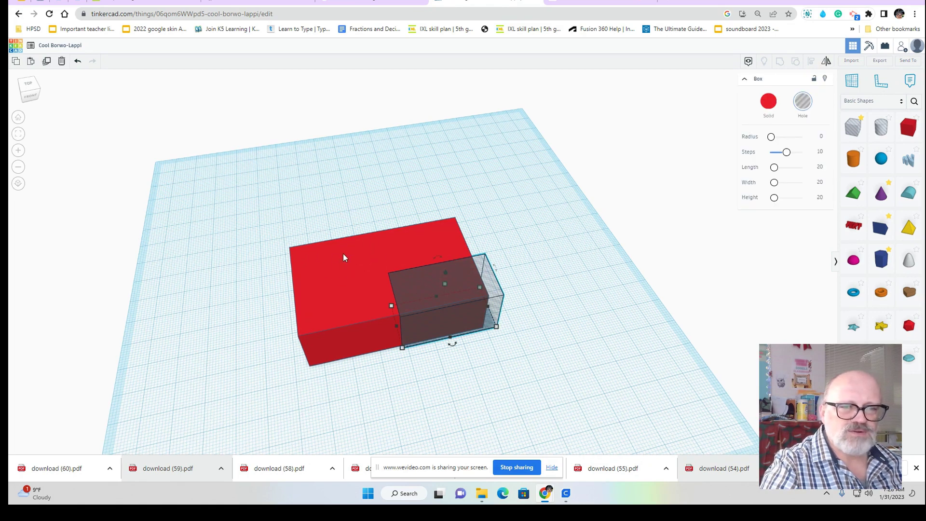
right_click_drag(334, 288, 308, 309)
left_click(240, 295)
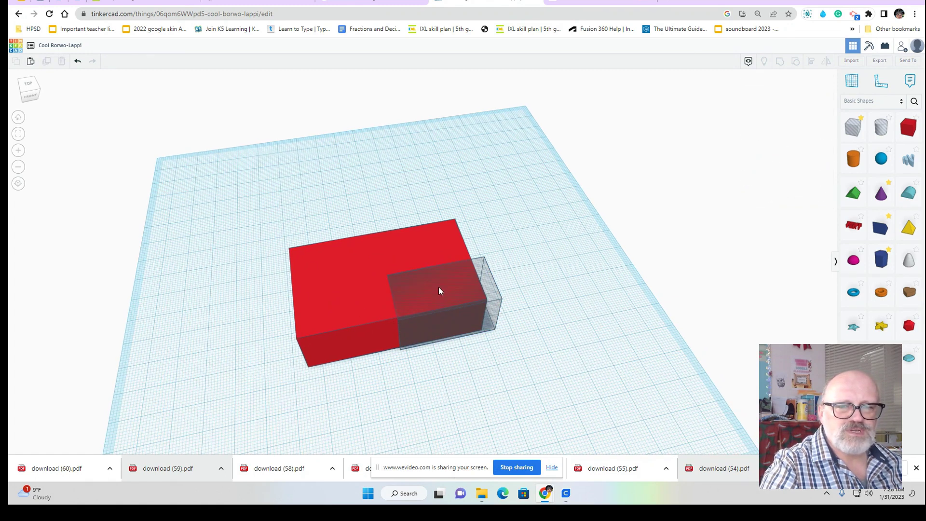
left_click_drag(340, 195, 502, 337)
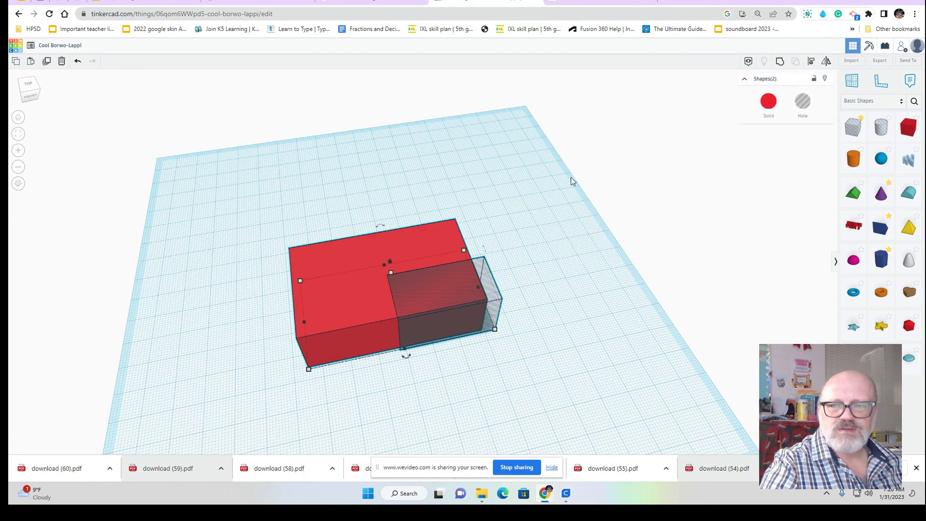
left_click(778, 62)
left_click_drag(30, 93, 29, 92)
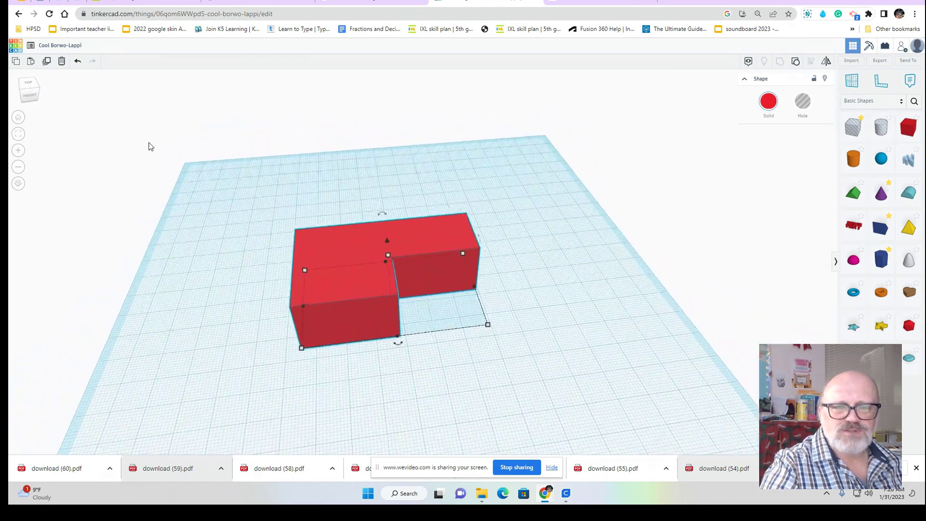
Raise the notched red shape about 13 mm above the workplane.
scroll(412, 204, "up", 5)
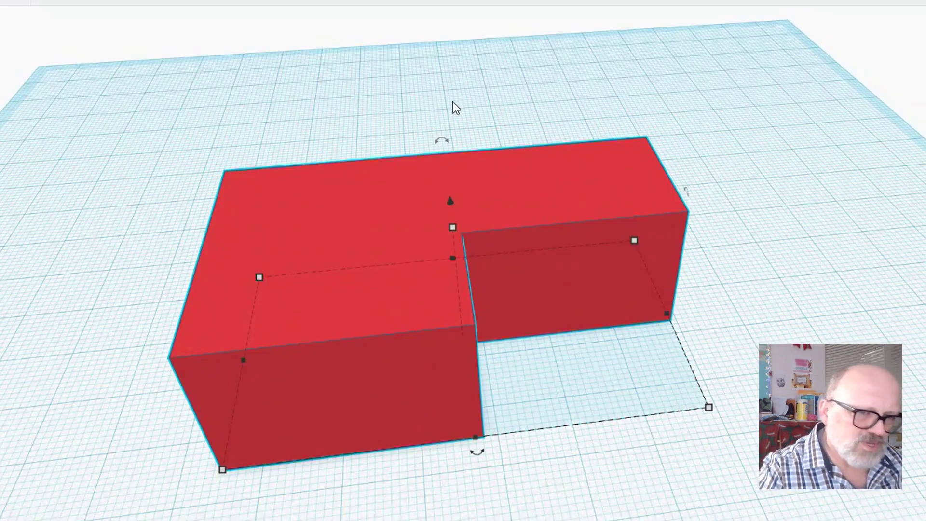
left_click_drag(449, 200, 475, 104)
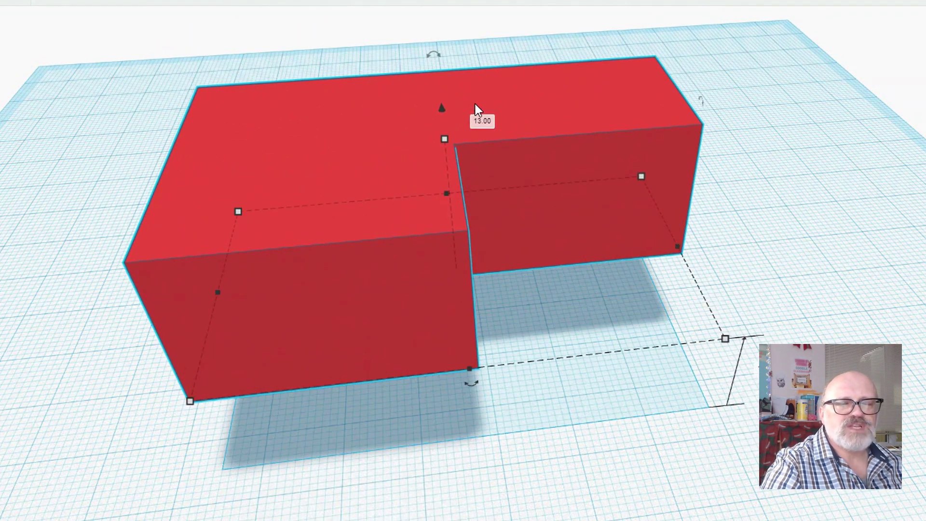
right_click_drag(482, 290, 488, 313)
Stretch the notched shape by its front corner and adjust its side to a length of about 72 mm.
left_click_drag(153, 406, 53, 423)
mouse_move(365, 168)
left_mouse_down()
mouse_move(378, 247)
mouse_move(362, 169)
left_mouse_up()
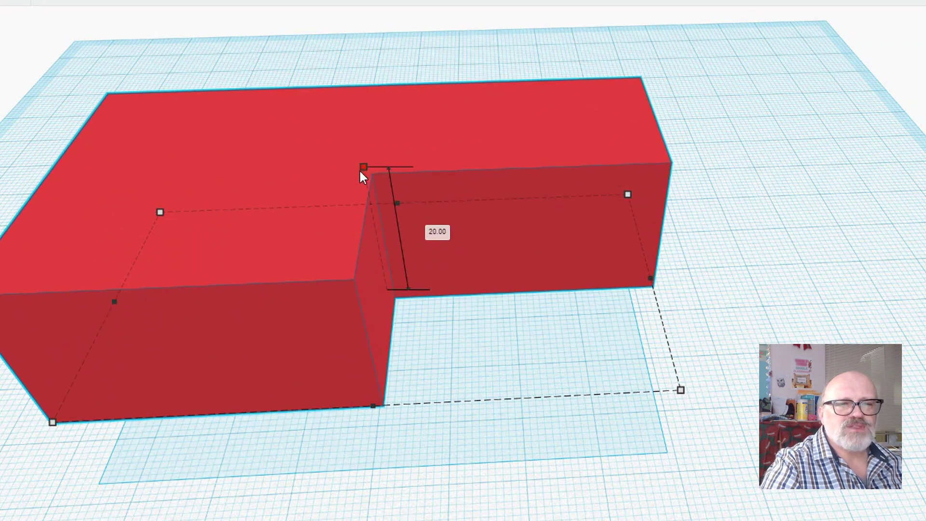
left_click(161, 211)
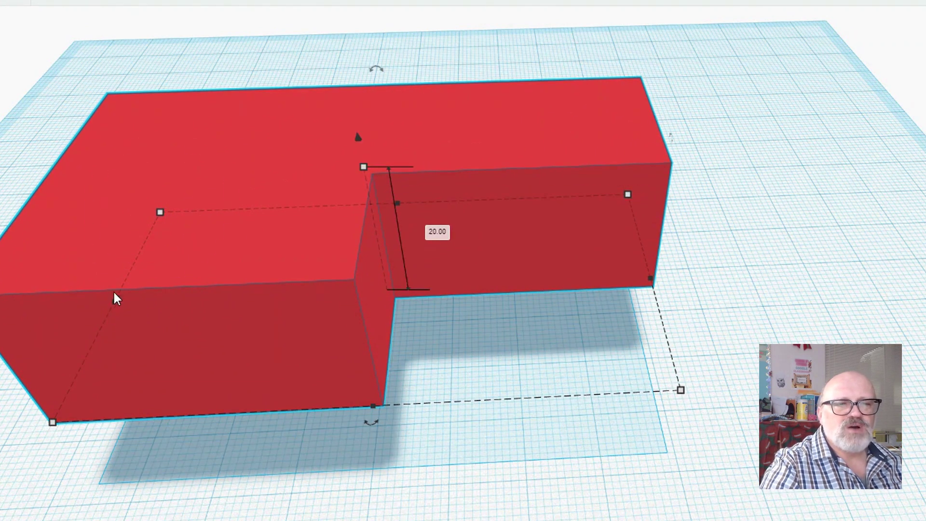
left_click_drag(112, 300, 128, 309)
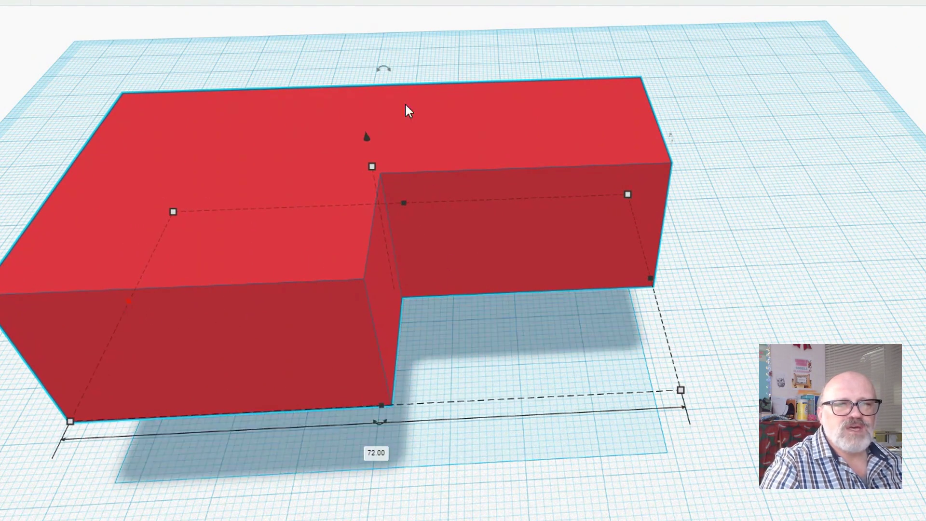
Rotate the notched shape about a quarter turn parallel to the workplane.
left_click(383, 72)
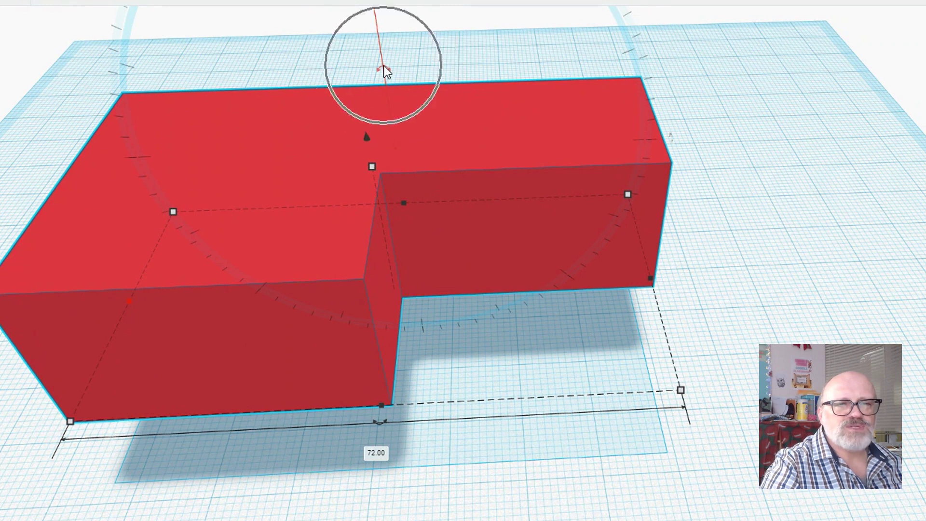
right_click_drag(417, 65, 408, 265)
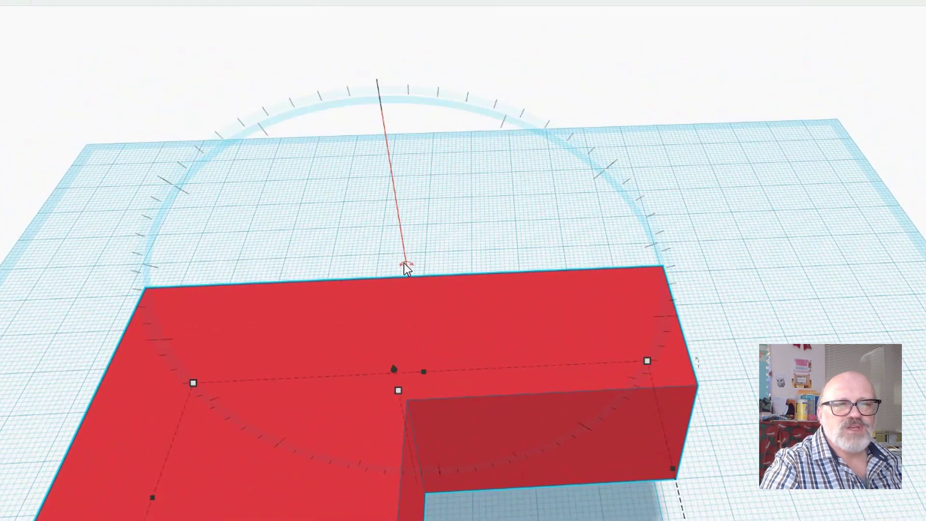
scroll(405, 268, "down", 2)
mouse_move(405, 263)
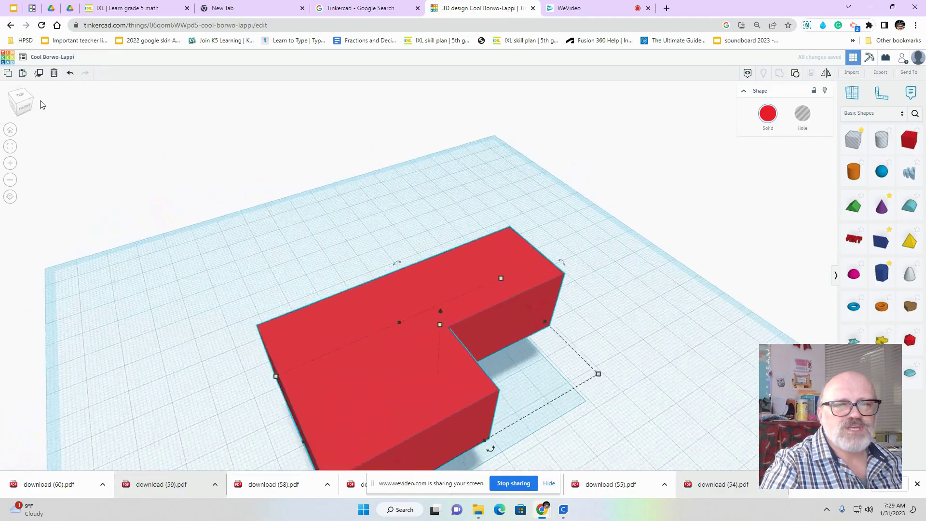
right_click_drag(41, 104, 55, 104)
mouse_move(594, 196)
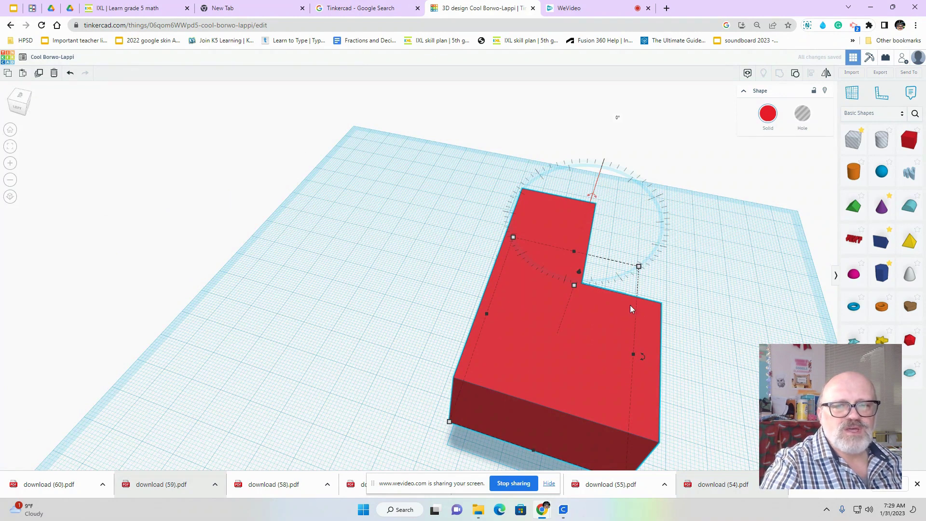
mouse_move(640, 359)
left_click_drag(641, 358, 549, 359)
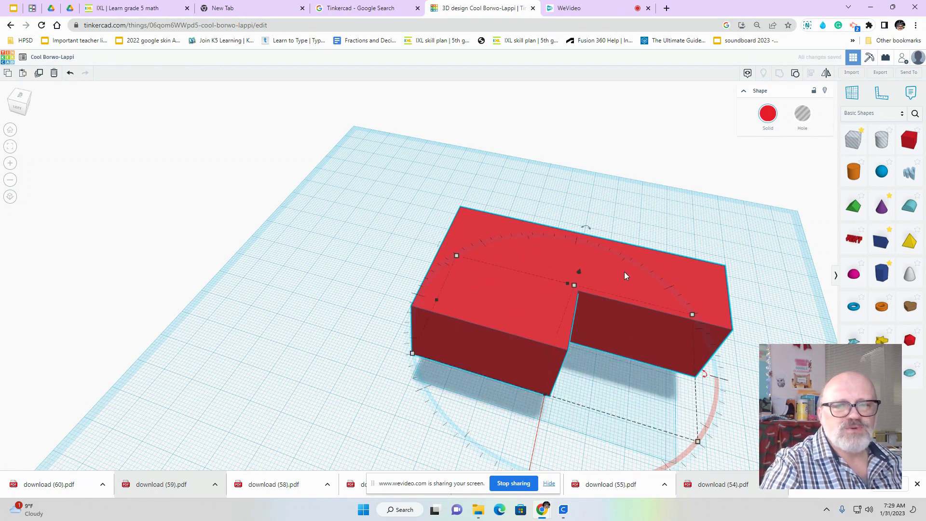
Mirror the notched shape along its long side and shift it about 16 mm by 4 mm across the workplane.
mouse_move(630, 278)
left_mouse_down()
mouse_move(469, 257)
mouse_move(638, 276)
mouse_move(633, 283)
left_mouse_up()
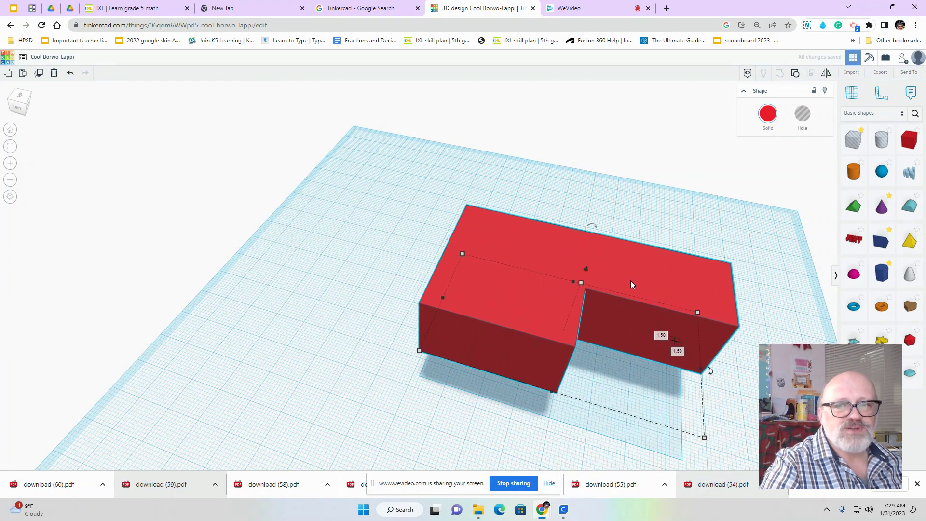
left_click(628, 283)
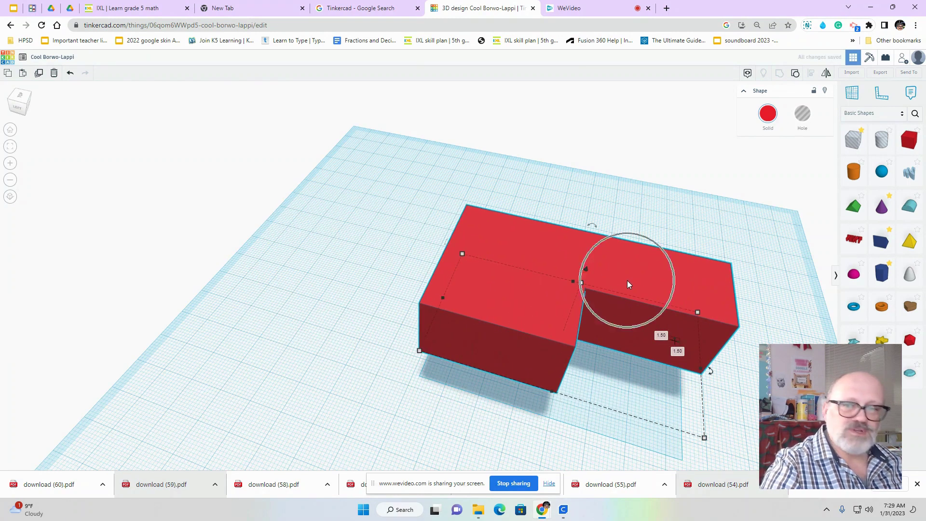
left_click(828, 74)
left_click(552, 402)
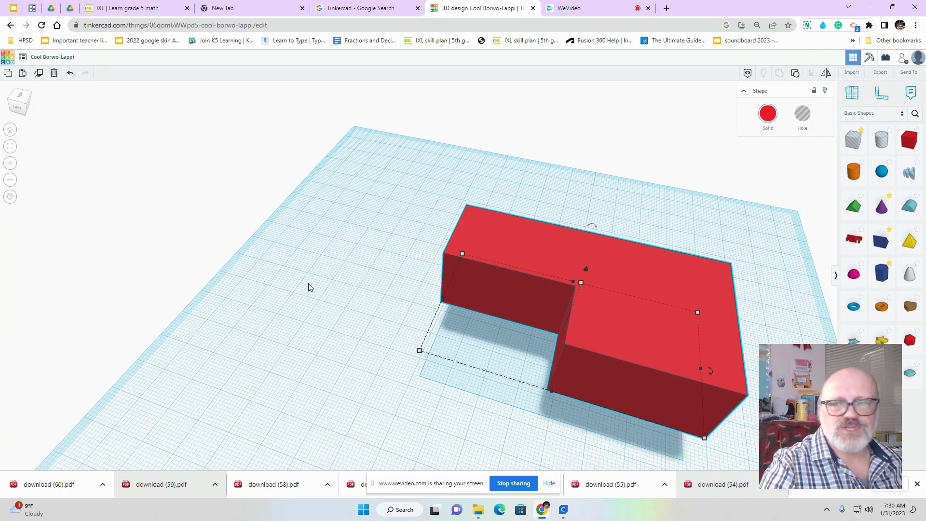
left_click_drag(633, 320, 577, 289)
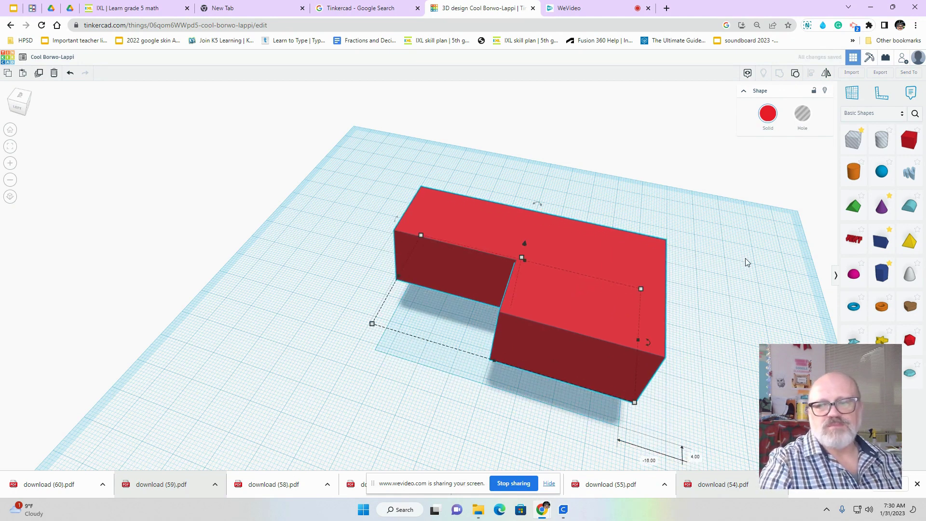
Place the LED (10mm) shape from the Electronics collection on the workplane beside the red shape.
left_click(901, 183)
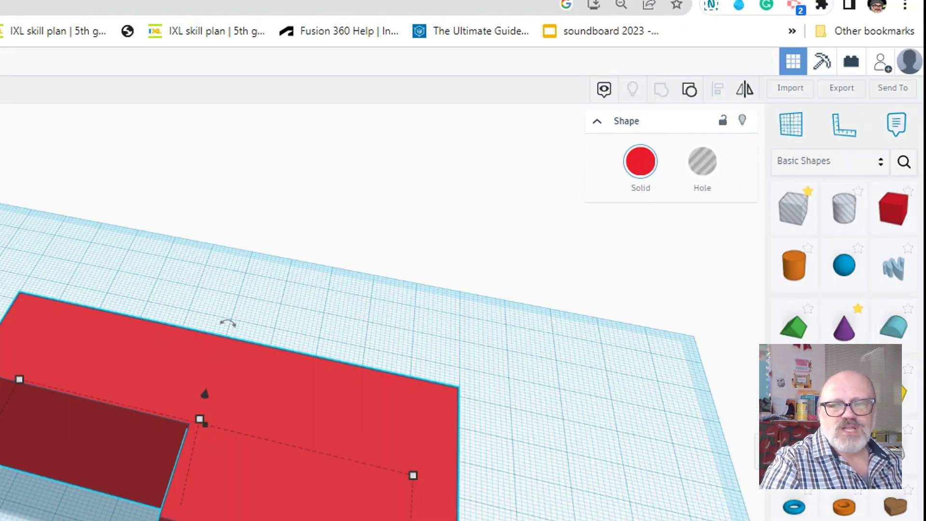
left_click(874, 166)
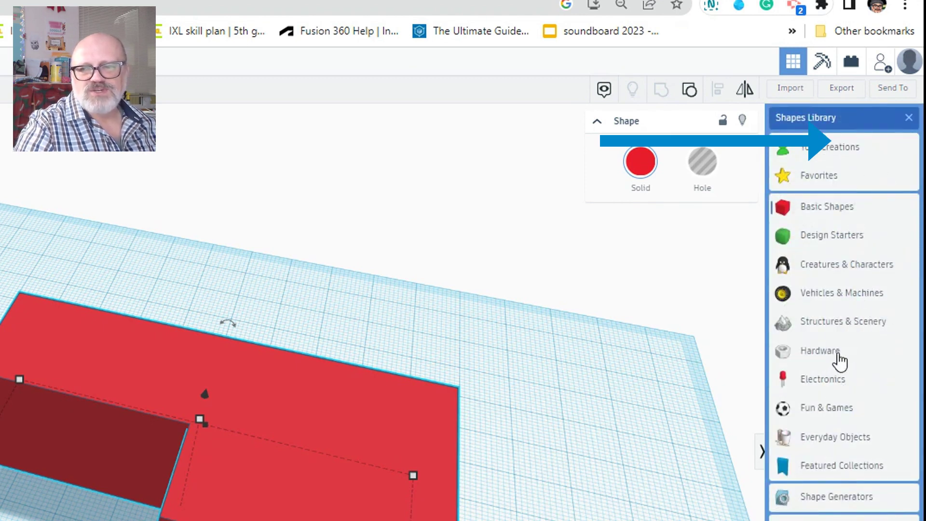
left_click(827, 381)
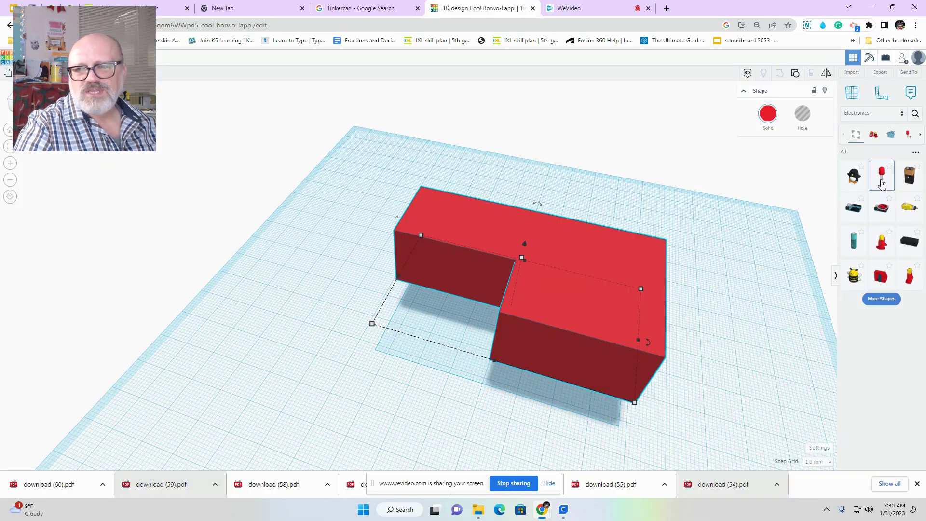
left_click_drag(882, 184, 340, 299)
right_click_drag(312, 344, 344, 342)
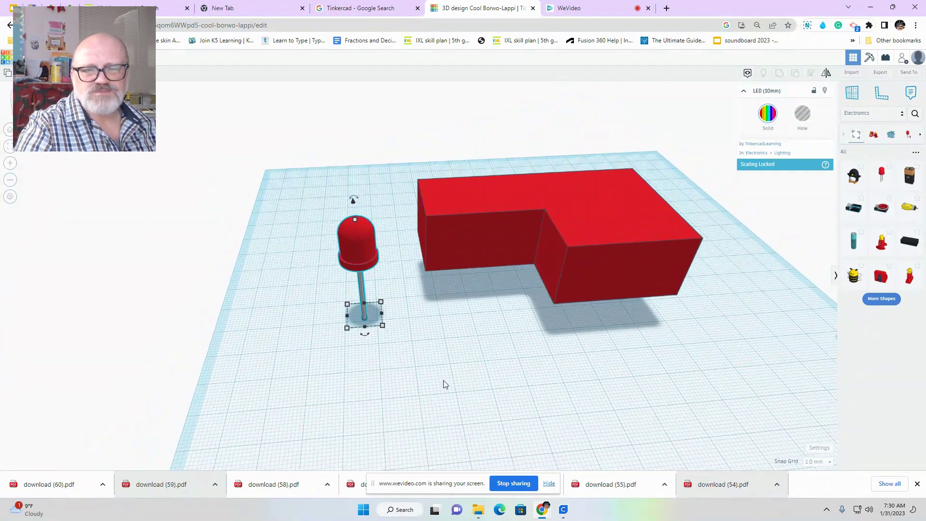
Undo the LED placement and switch the shape library back to Basic Shapes.
left_click(202, 99)
key("ctrl+z")
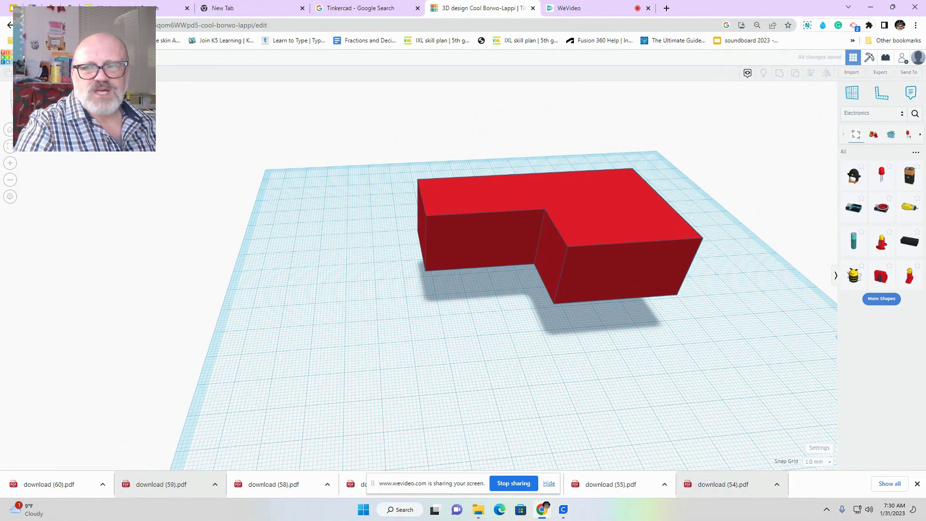
left_click(897, 115)
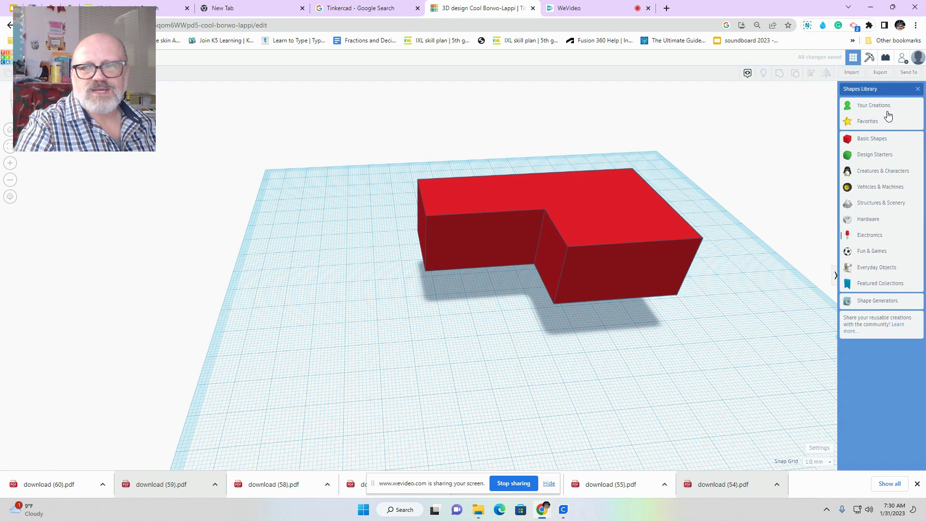
left_click(874, 142)
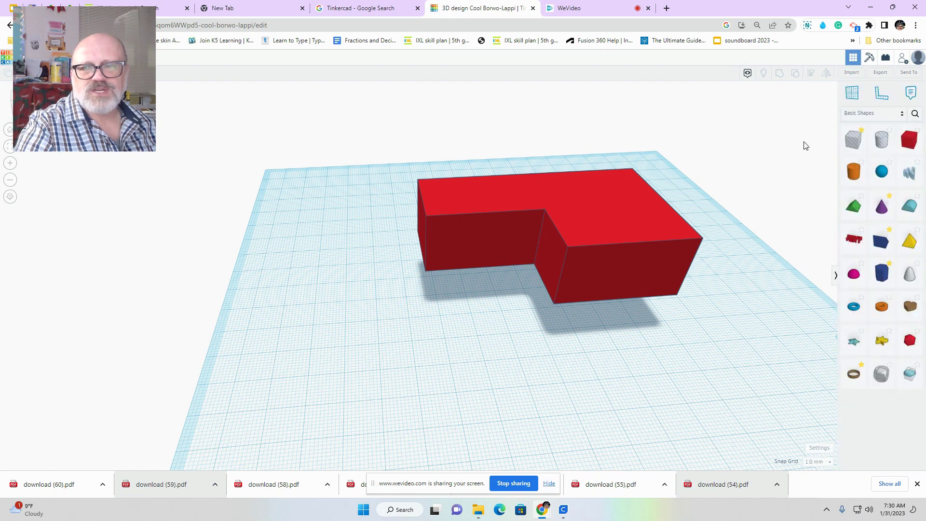
Search the community shapes for "tires" and place the white wall tire and rim in front of the red shape.
left_click(915, 116)
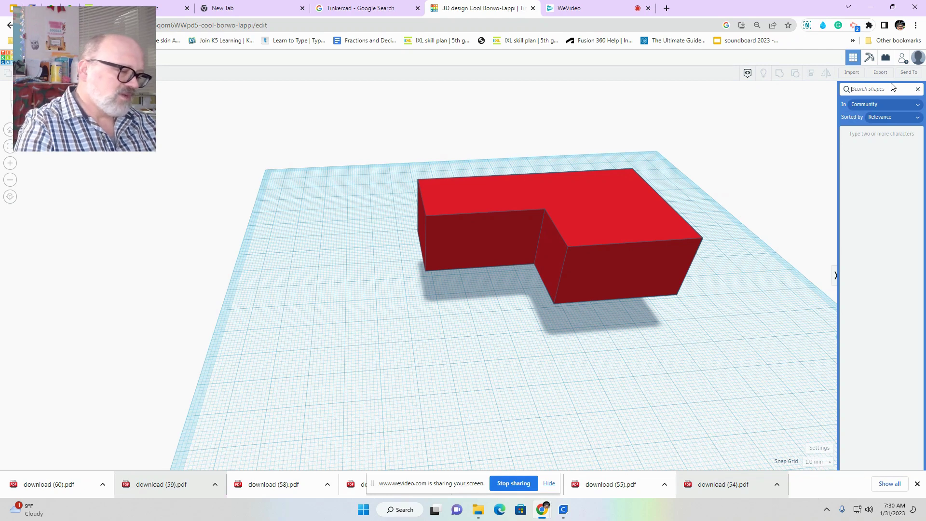
type("1")
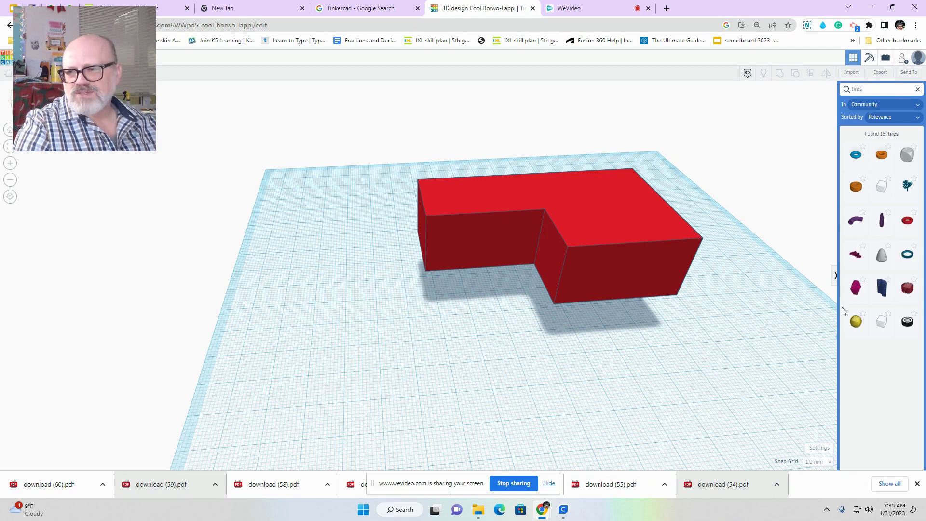
left_click(910, 323)
left_click(526, 370)
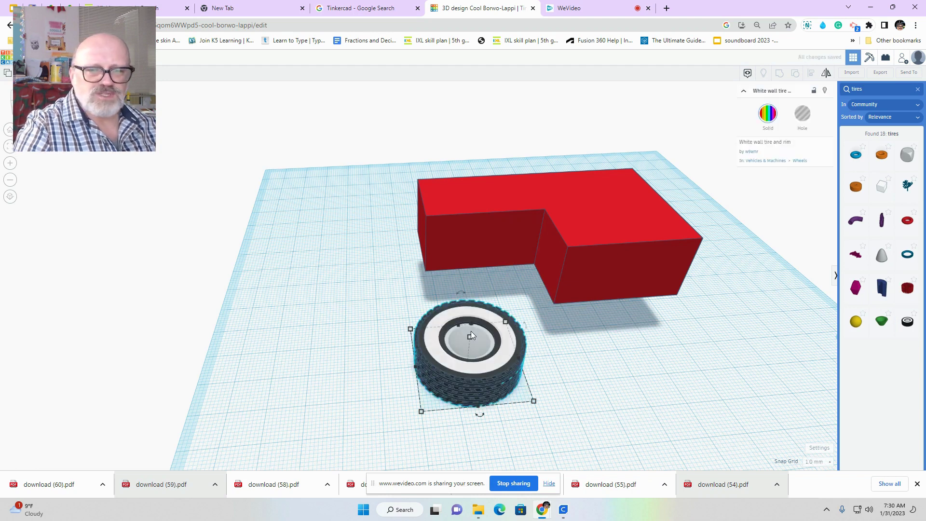
Narrow the tire to about 26 mm and rotate it to stand upright on its tread.
mouse_move(471, 323)
left_mouse_down()
mouse_move(472, 281)
mouse_move(473, 328)
left_mouse_up()
mouse_move(415, 367)
left_mouse_down()
mouse_move(396, 370)
mouse_move(429, 371)
left_mouse_up()
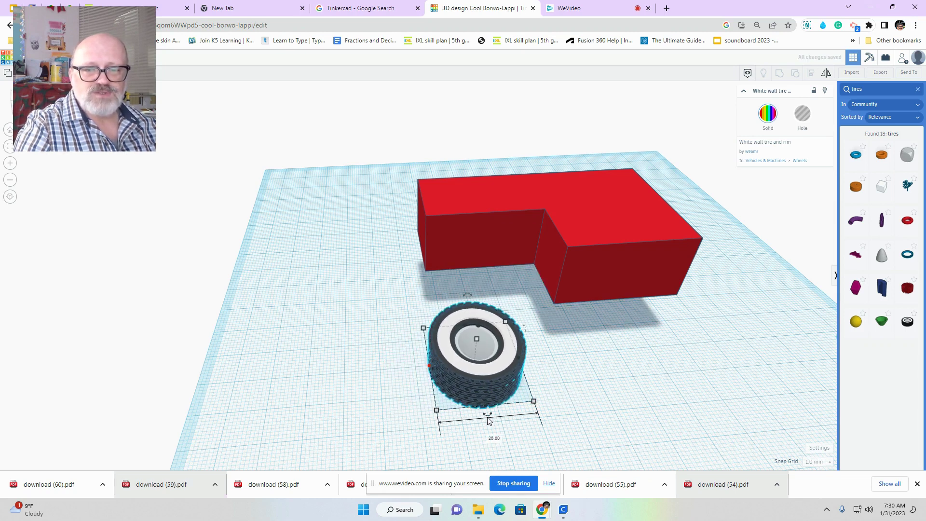
left_click_drag(470, 296, 513, 316)
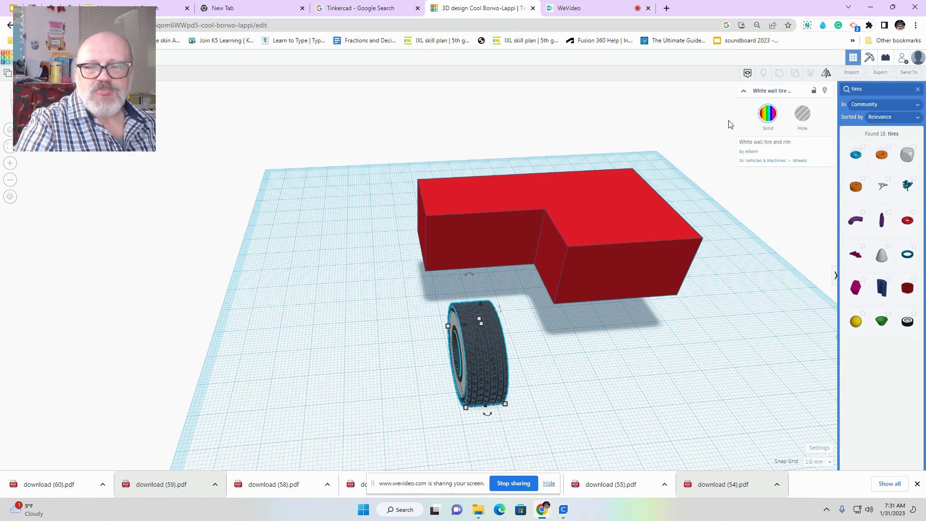
Change the notched shape's solid colour from red to blue.
left_click(573, 219)
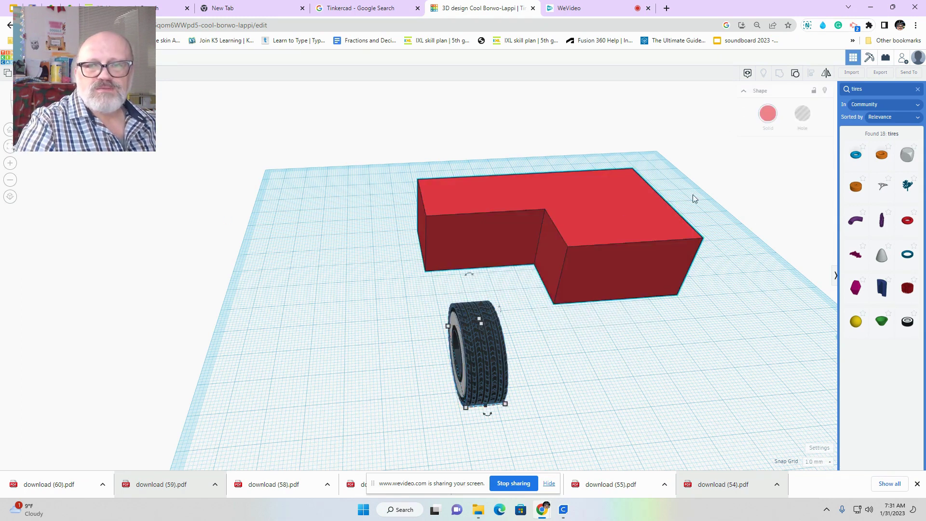
left_click(767, 120)
left_click(803, 161)
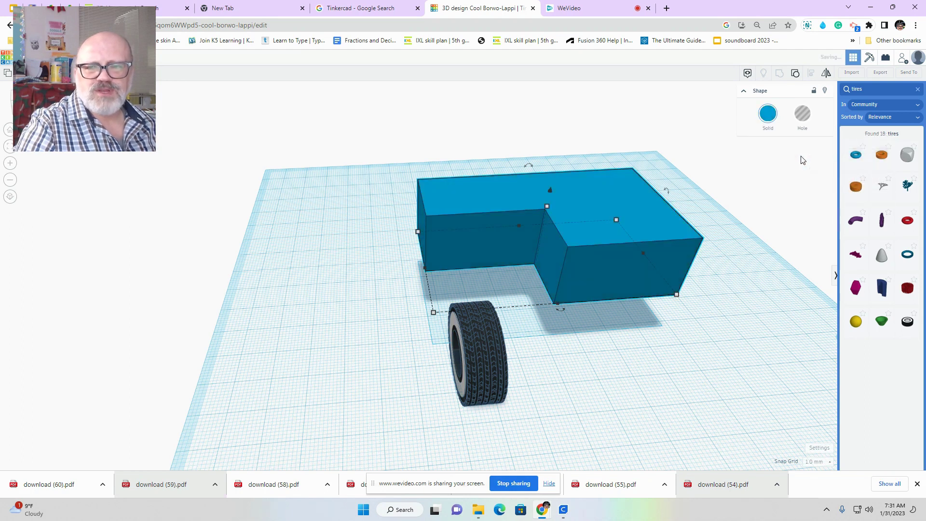
right_click_drag(338, 299, 627, 309)
left_click_drag(123, 116, 163, 107)
right_click_drag(168, 111, 162, 110)
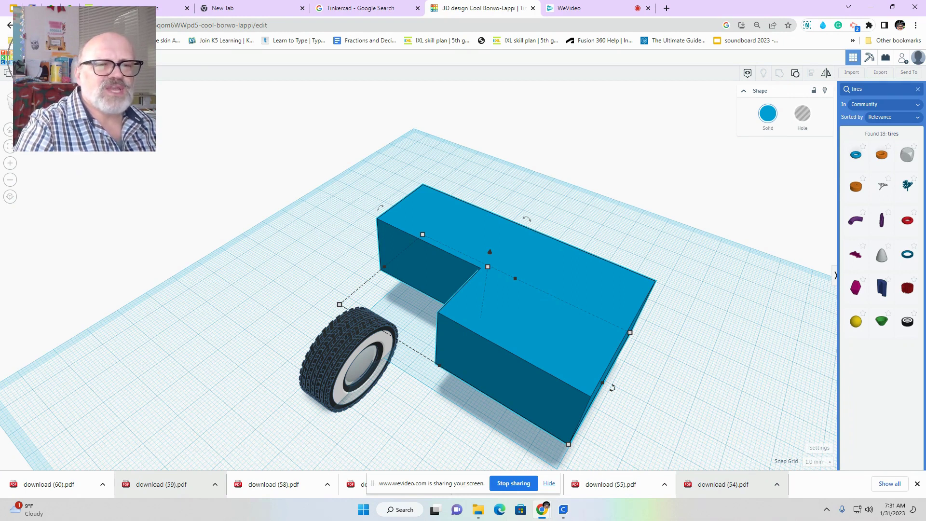
Rename the design as "testing block" and clear the tires search from the shape library.
left_click(46, 58)
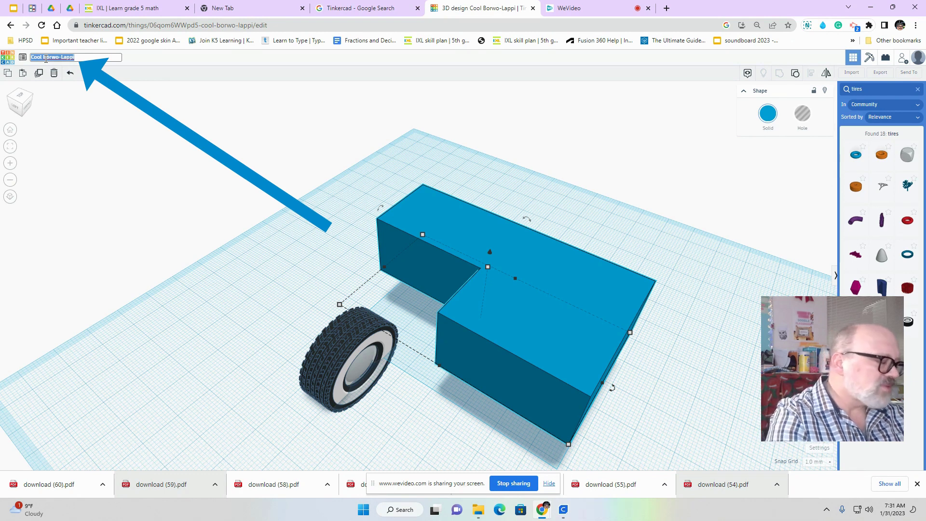
type("testing block")
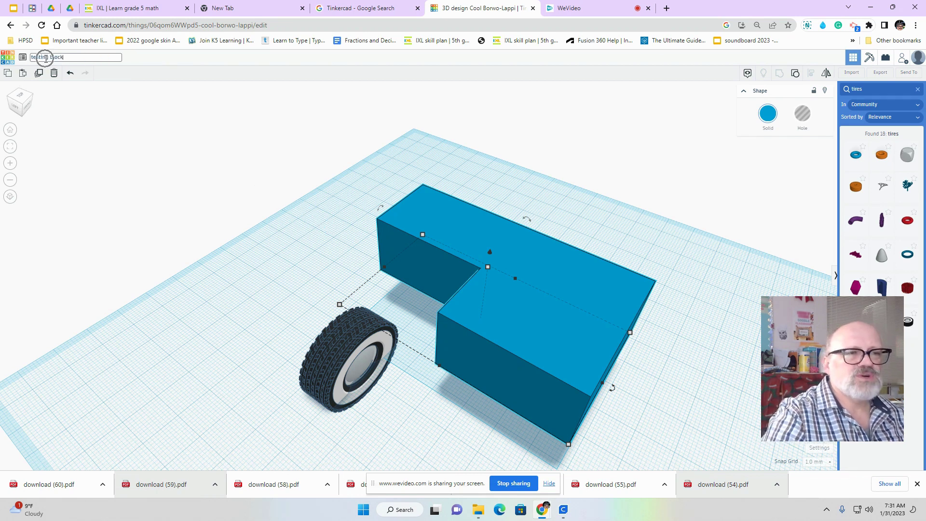
left_click(404, 116)
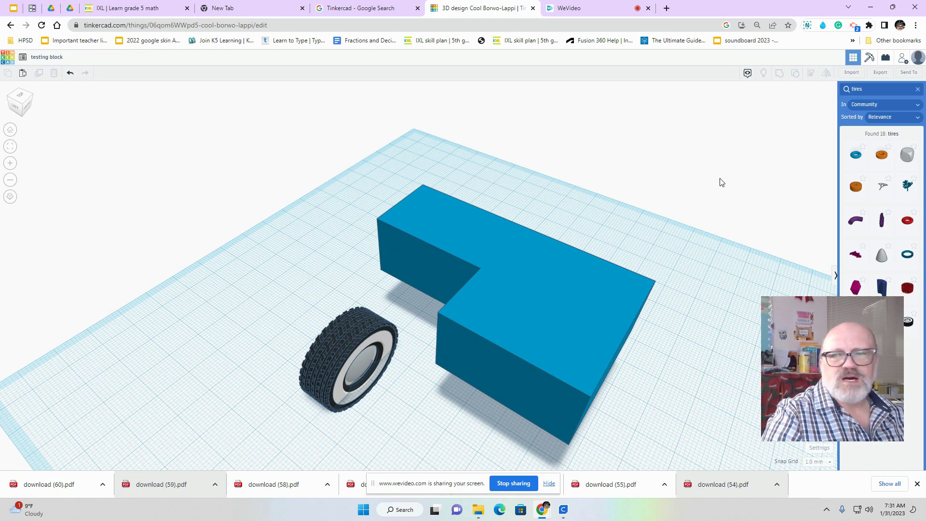
left_click(917, 89)
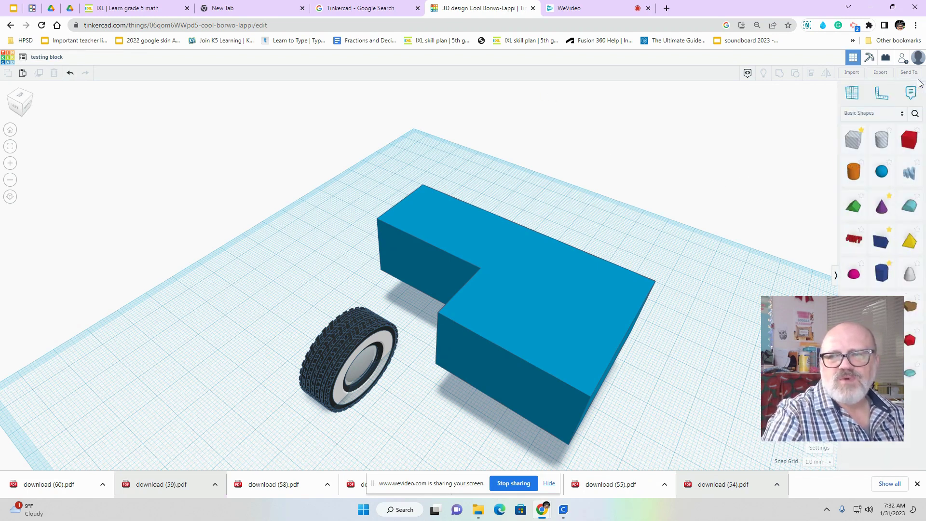
Review the export formats for everything in the design, including .STL for 3D printing, and close the export dialog.
left_click(877, 76)
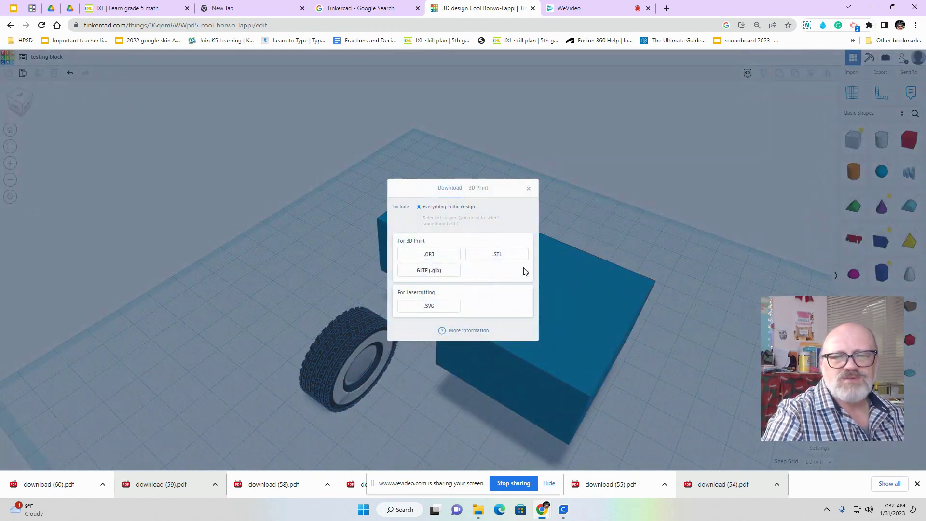
left_click(504, 259)
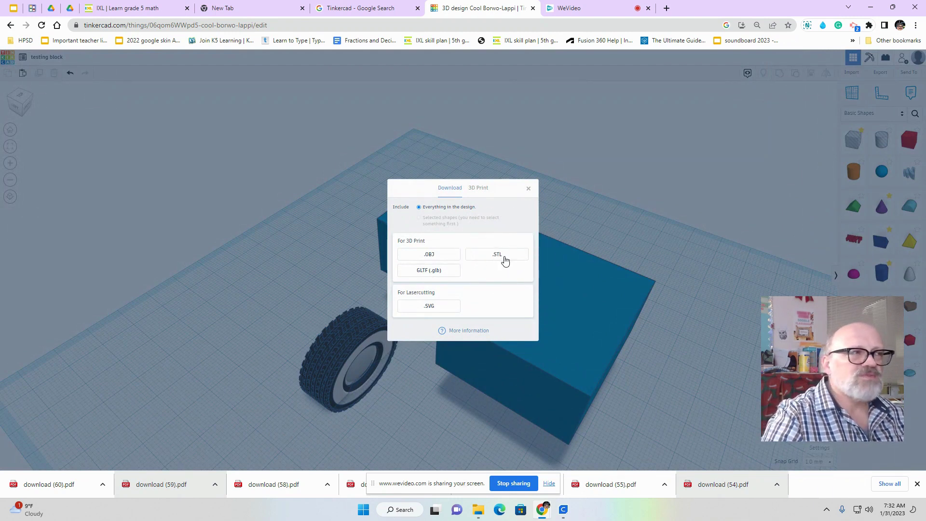
left_click(648, 160)
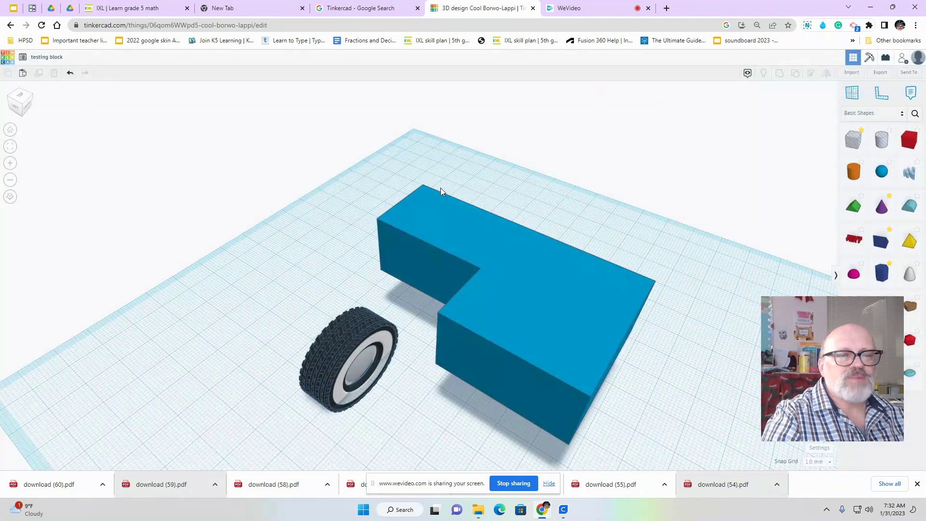
Return to the dashboard, open the Grade 5 2022 class and view one student's 3D designs.
left_click(8, 62)
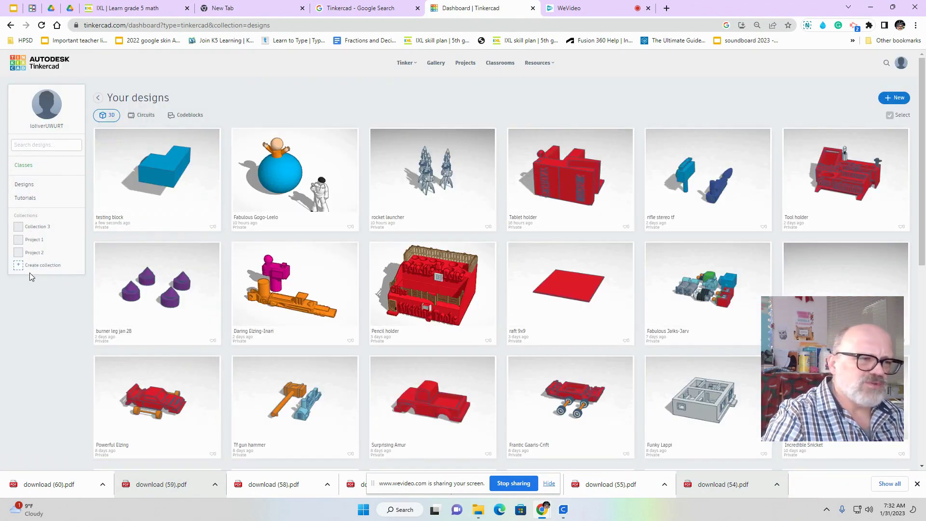
left_click(35, 166)
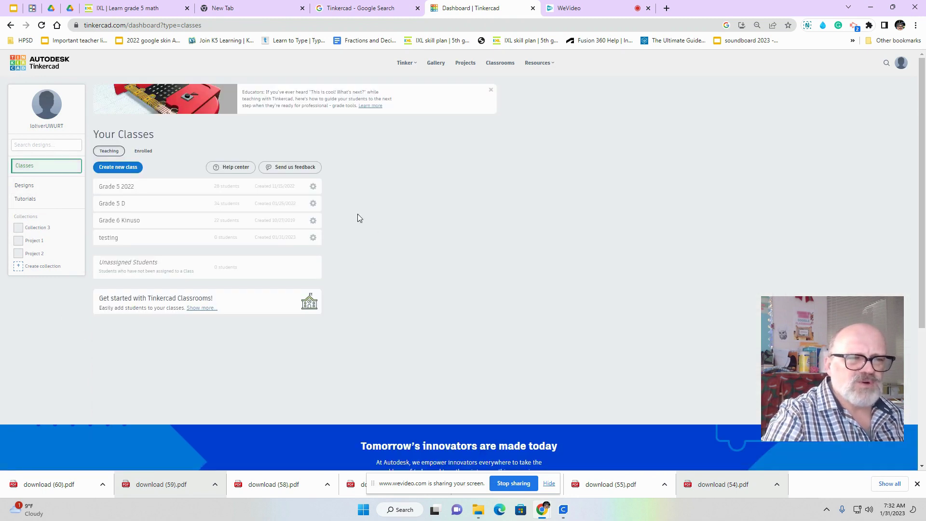
left_click(124, 189)
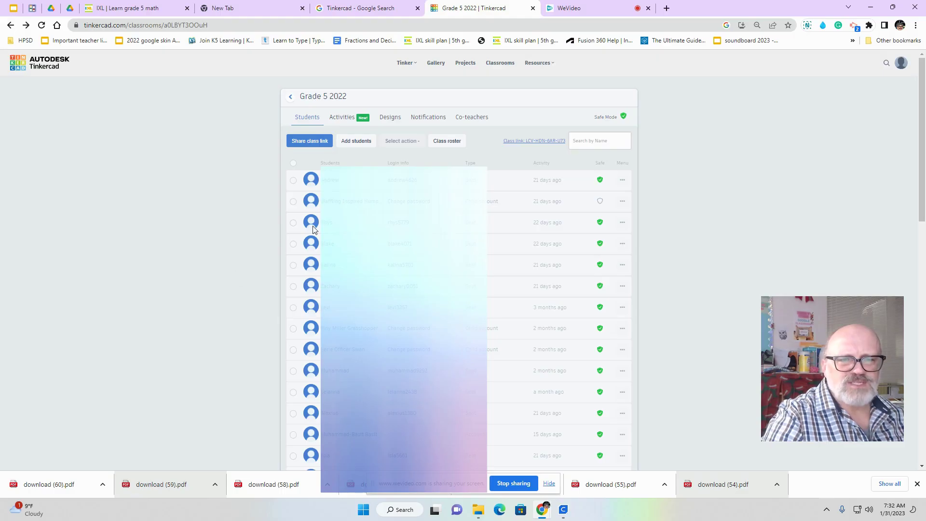
left_click(325, 227)
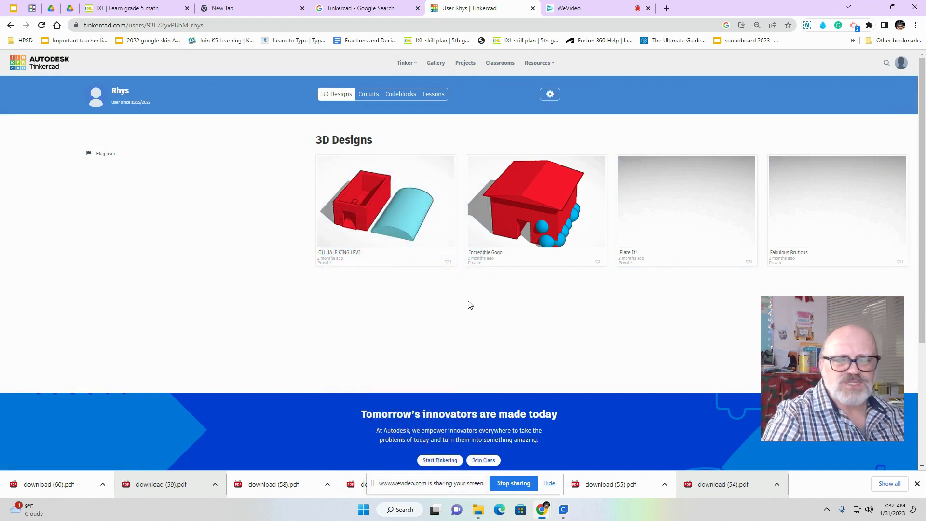
left_click(10, 26)
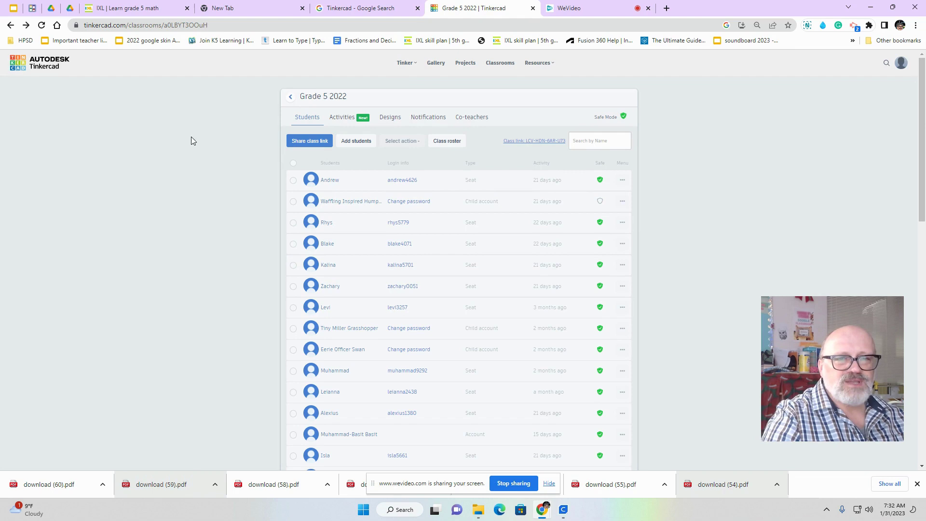
Look over the recent activities of the Grade 5 2022 class and open the Classrooms page.
left_click(338, 117)
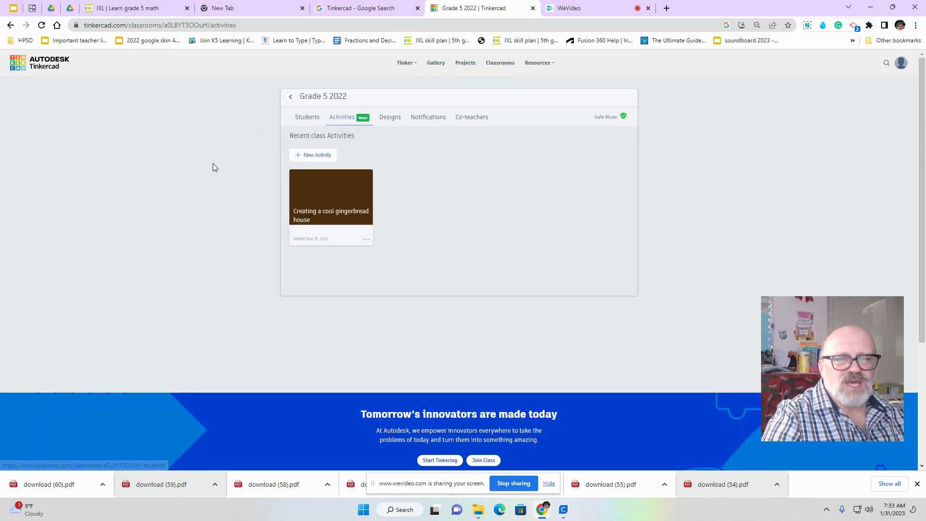
scroll(690, 206, "down", 4)
scroll(687, 118, "up", 4)
left_click(508, 65)
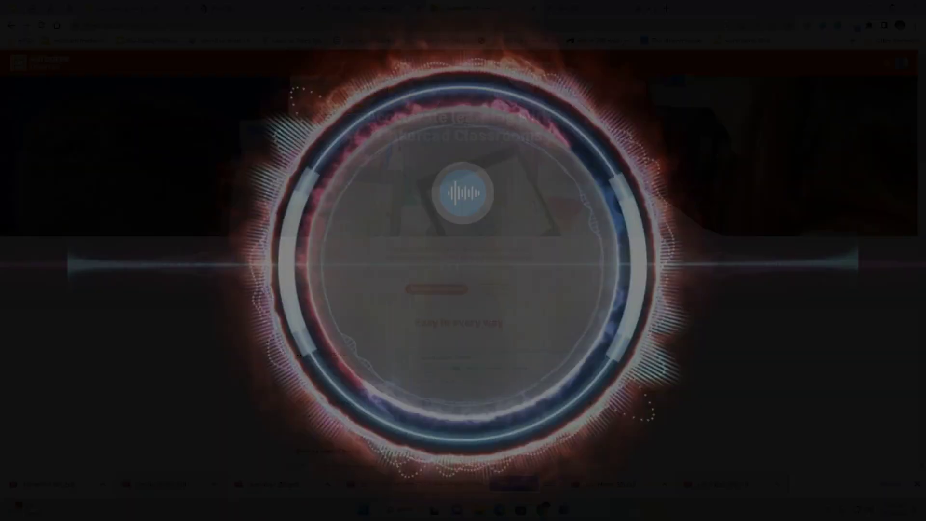